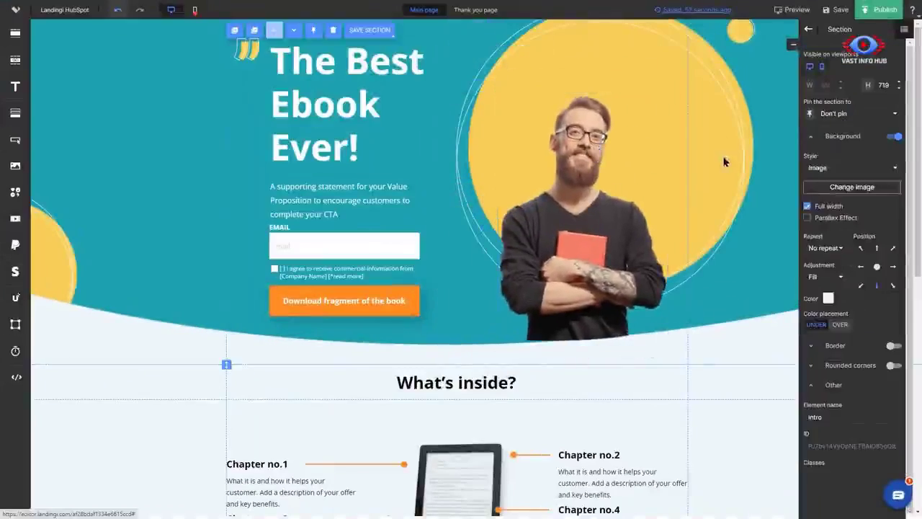
- Switch the Intro section's background style to Gradient and add a smart section to the landing page
left_click(813, 195)
left_click(519, 127)
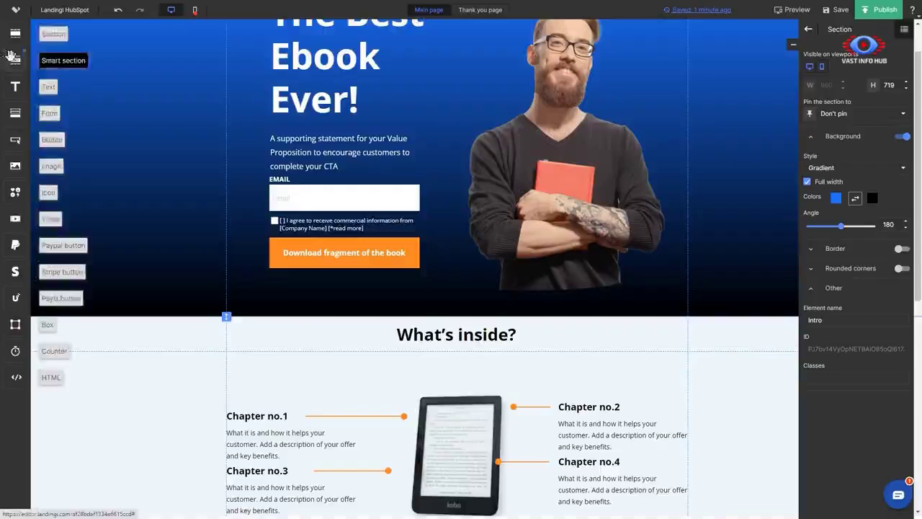
left_click_drag(11, 56, 382, 214)
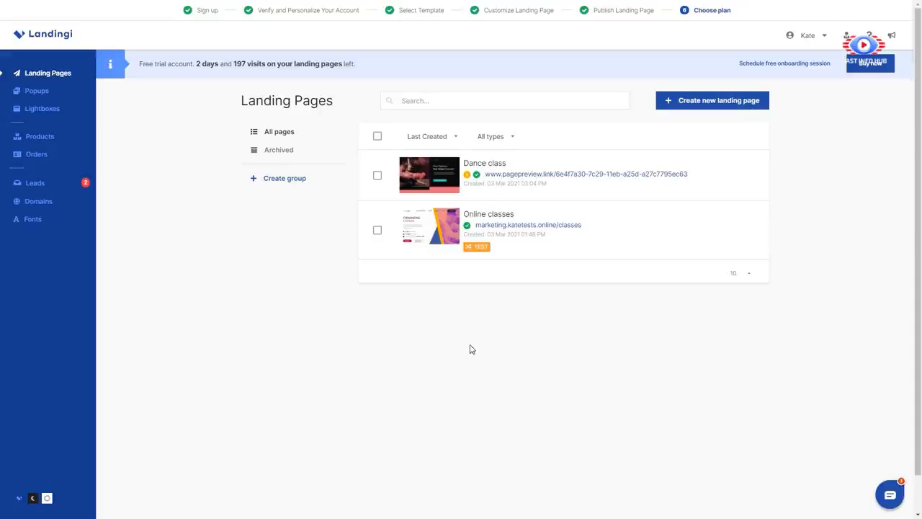
- Review the account menu's options and open the help options
left_click(824, 35)
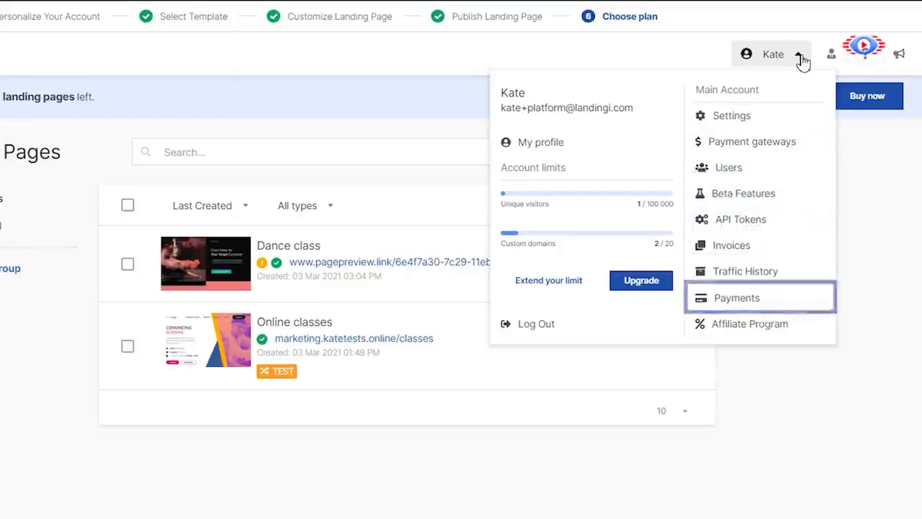
left_click(800, 57)
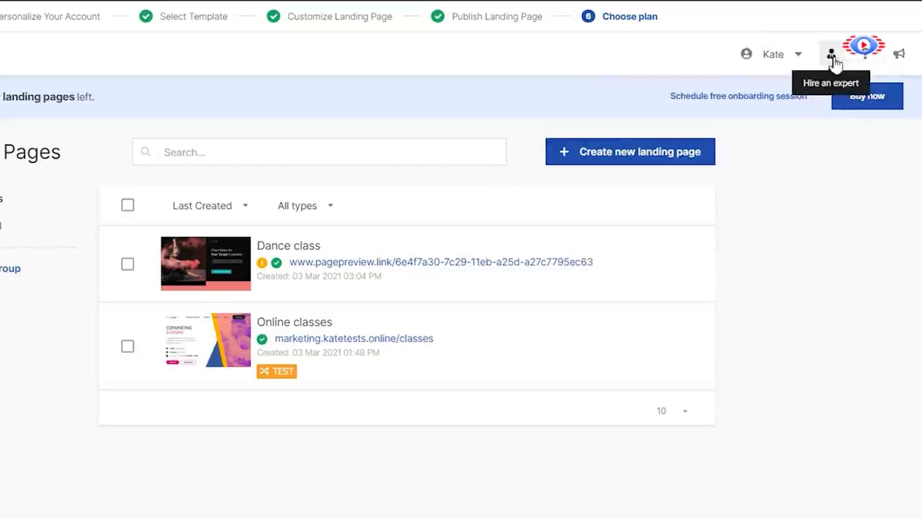
left_click(866, 59)
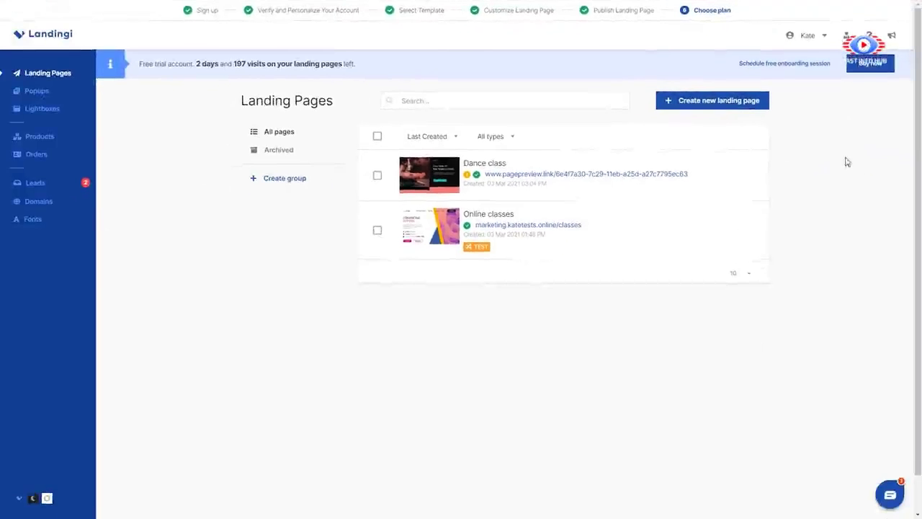
- Browse the list of product updates and close it
left_click(892, 35)
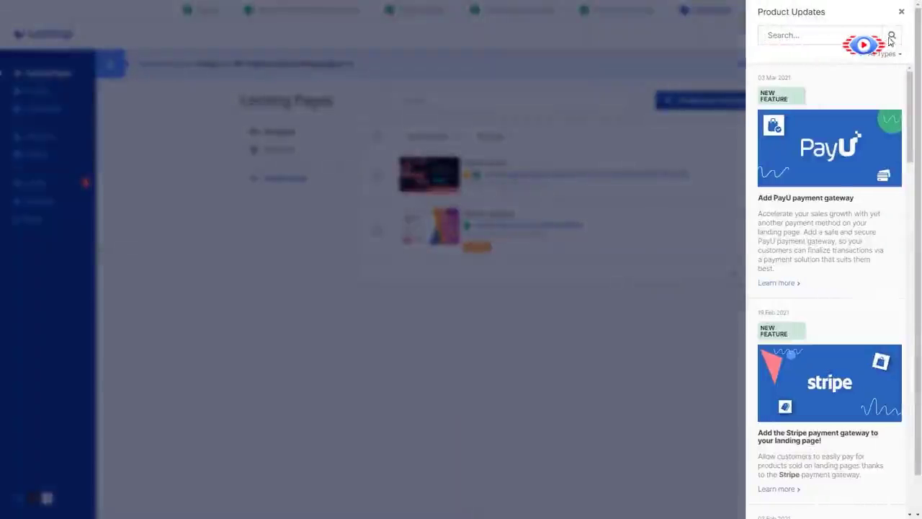
mouse_move(906, 90)
left_mouse_down()
mouse_move(902, 165)
mouse_move(906, 80)
left_mouse_up()
left_click(901, 11)
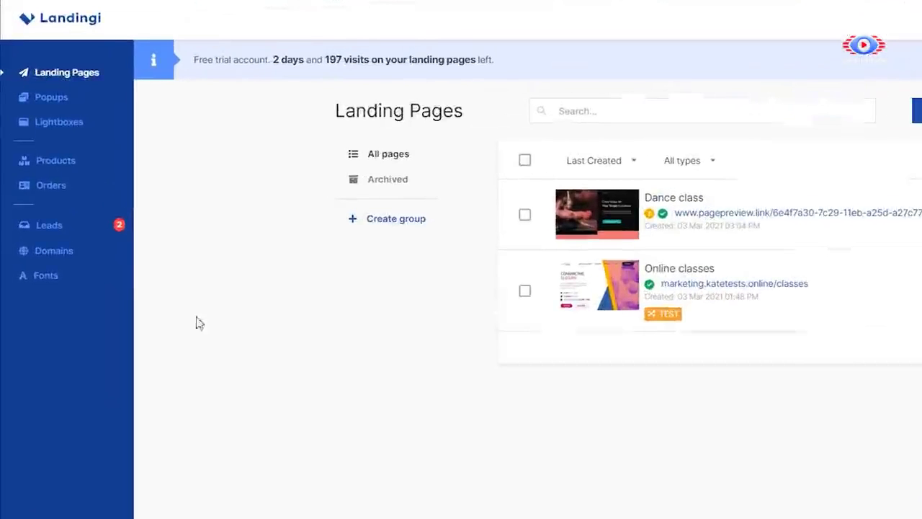
- Review the Fonts list and the Domains page, including its form for adding a domain
left_click(53, 286)
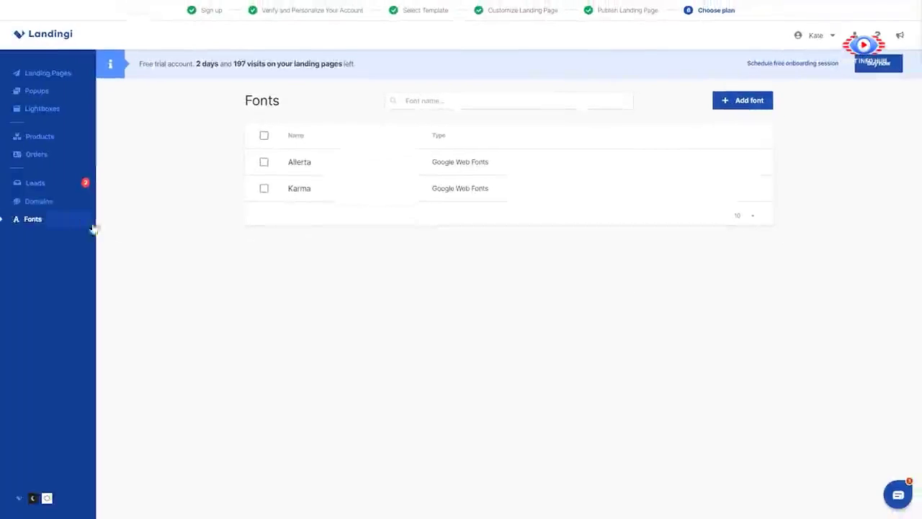
left_click(45, 206)
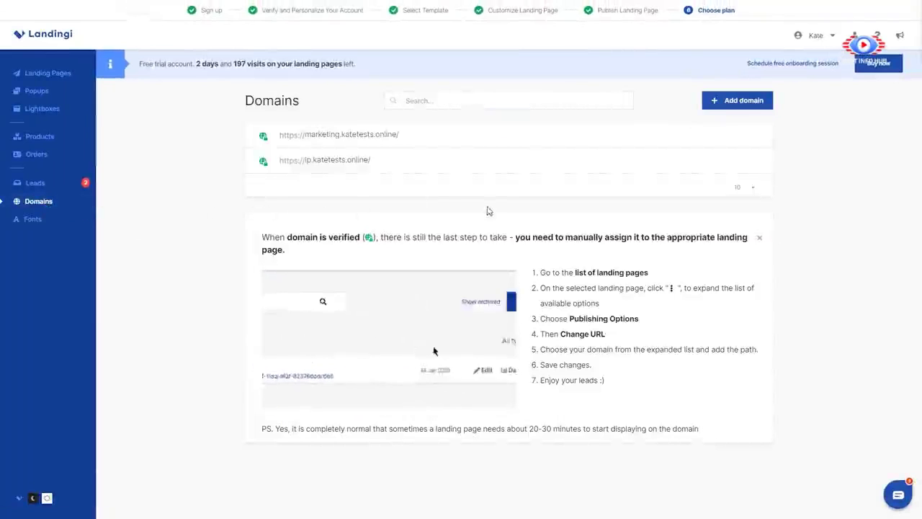
left_click(740, 102)
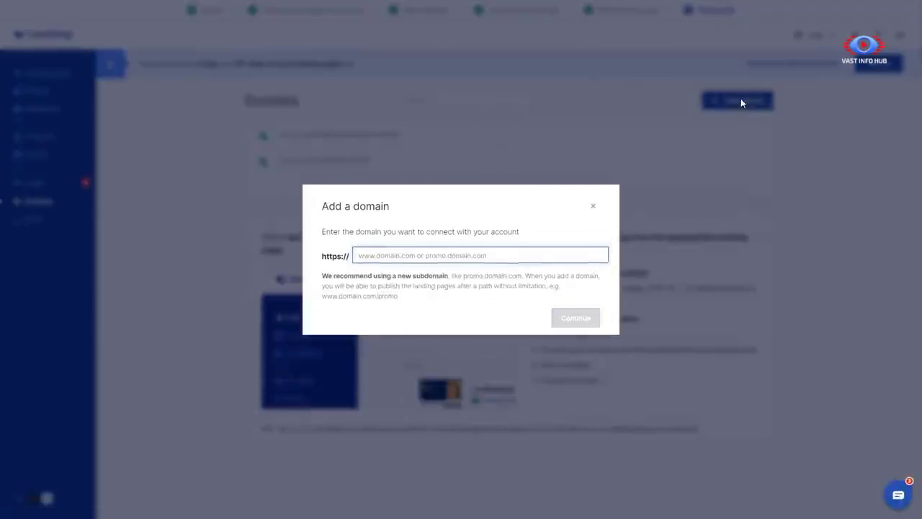
left_click(593, 206)
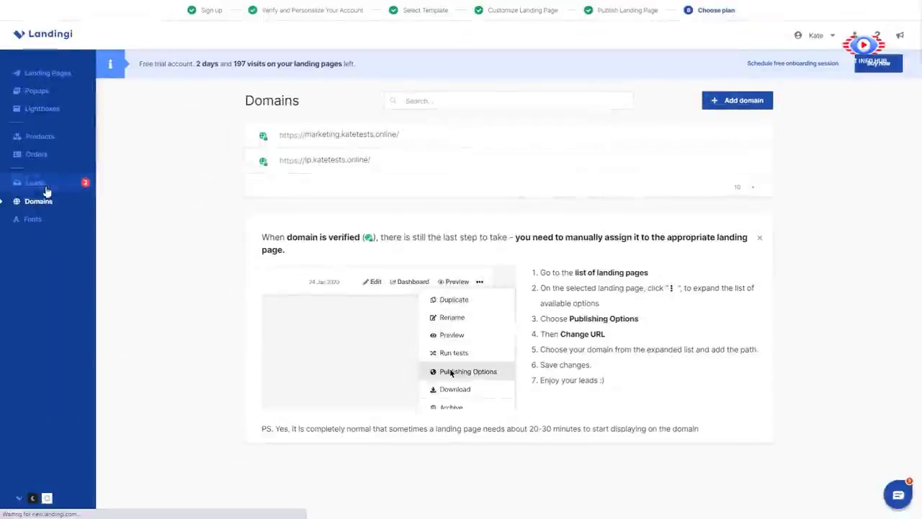
- View the Leads list and check the file formats offered for exporting leads, without sending the export
left_click(36, 184)
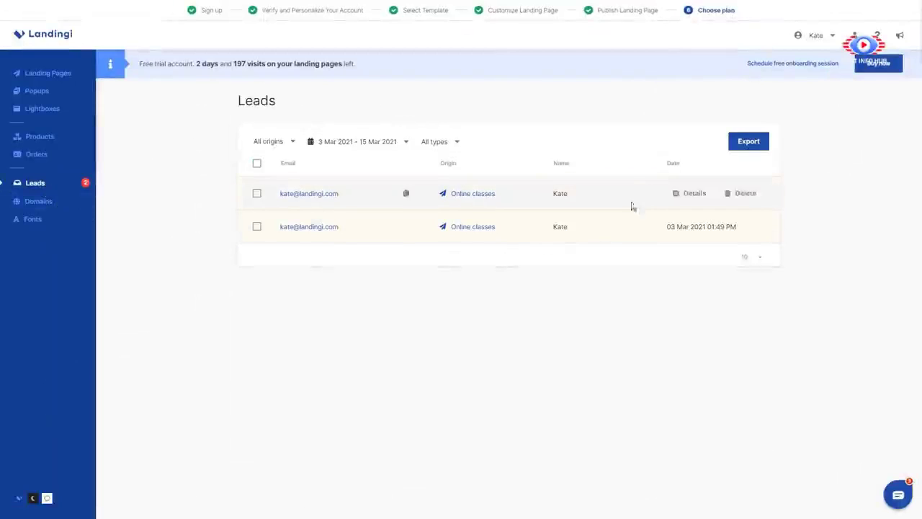
left_click(749, 143)
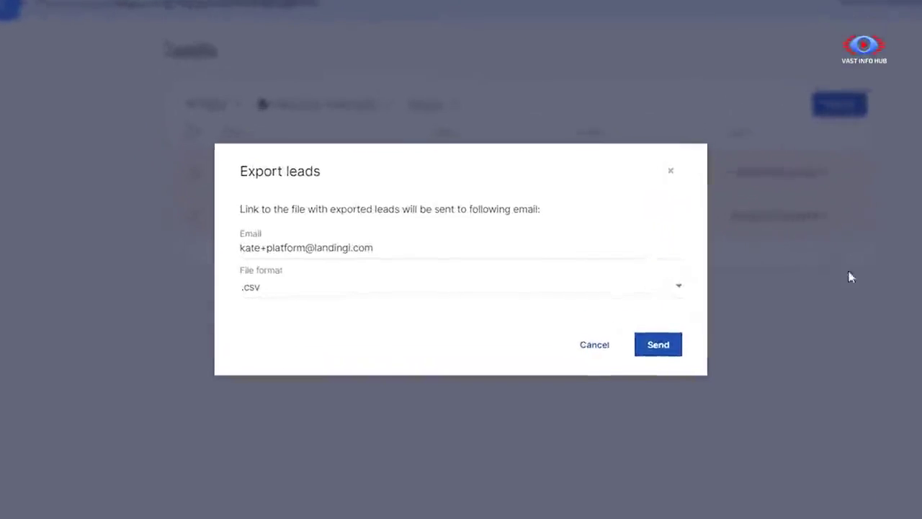
left_click(651, 285)
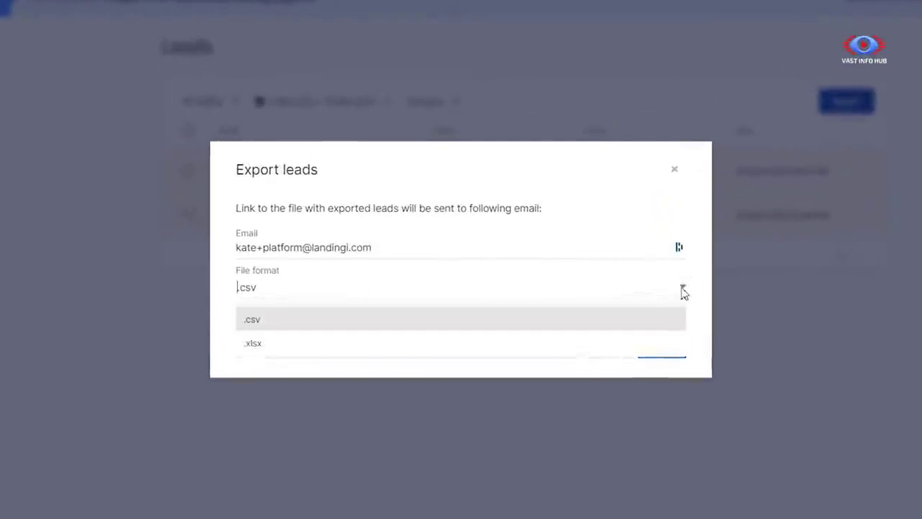
left_click(683, 290)
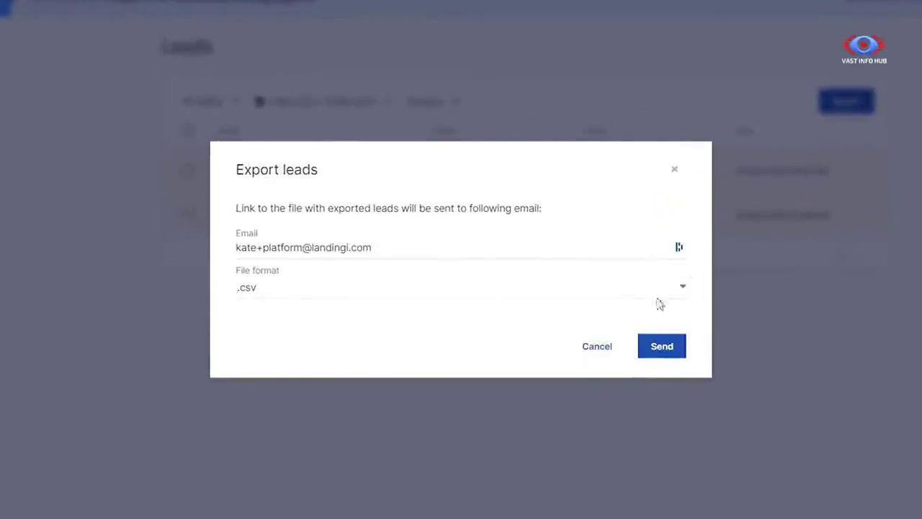
left_click(601, 347)
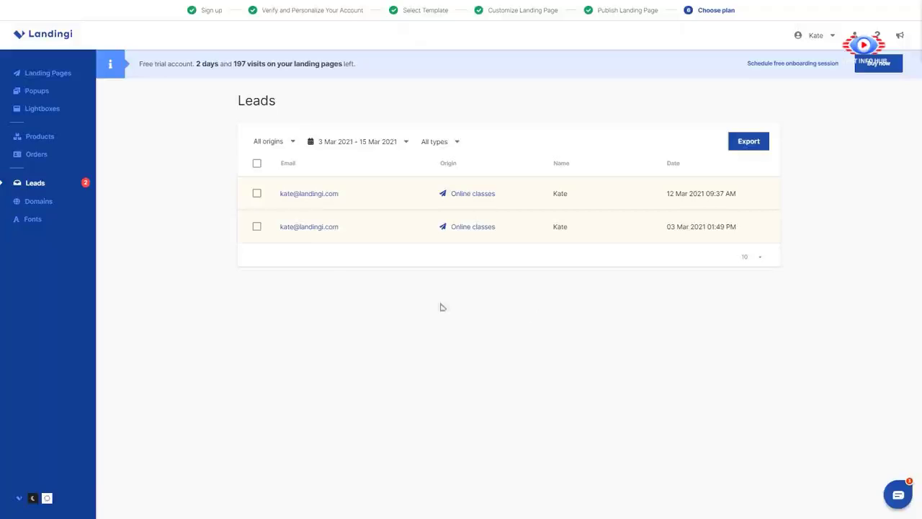
- View the Products page and examine the new product form with USD ($) as currency, without adding a product
left_click(59, 140)
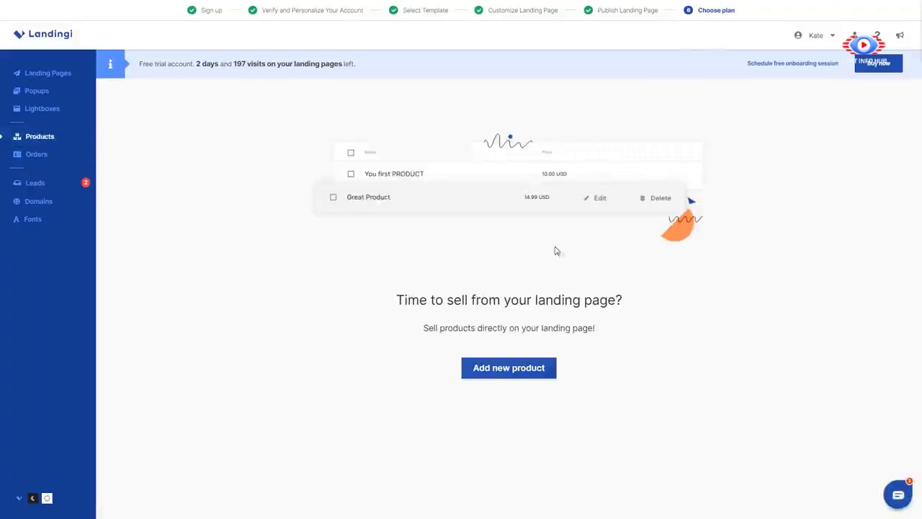
left_click(508, 371)
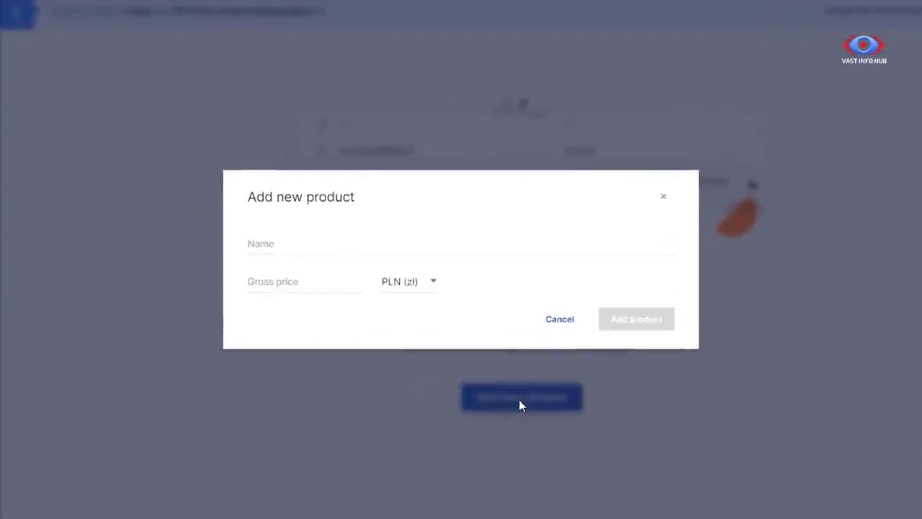
left_click(435, 282)
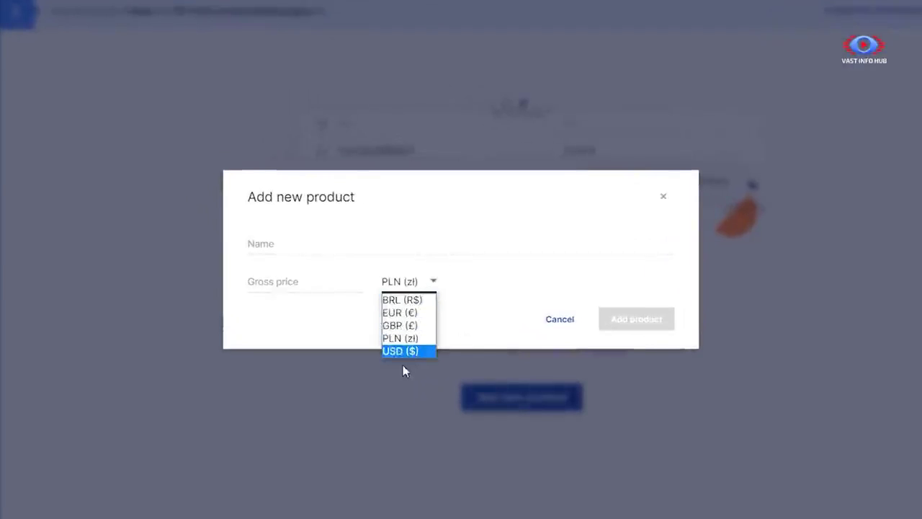
left_click(404, 353)
left_click(562, 322)
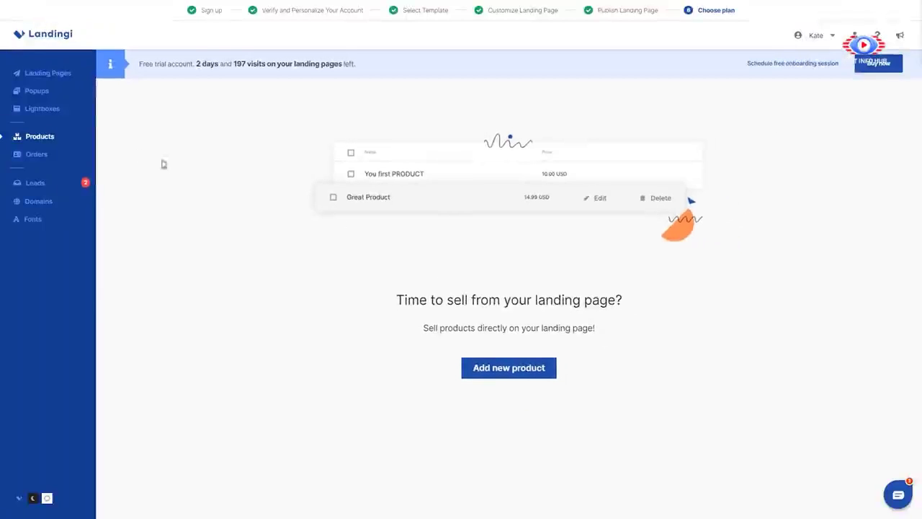
- Visit Lightboxes, try the GET A FREE LESSON lightbox example, and look through the online classes page as a popup example
left_click(57, 112)
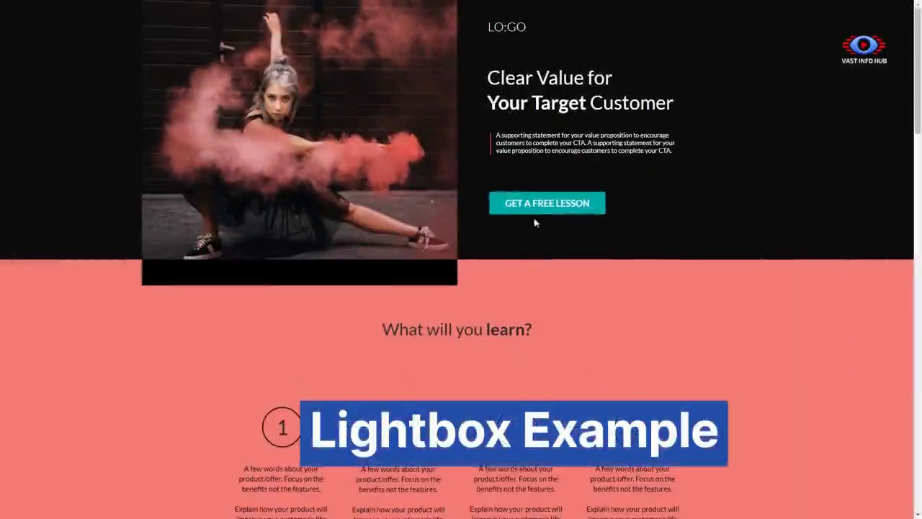
left_click(540, 206)
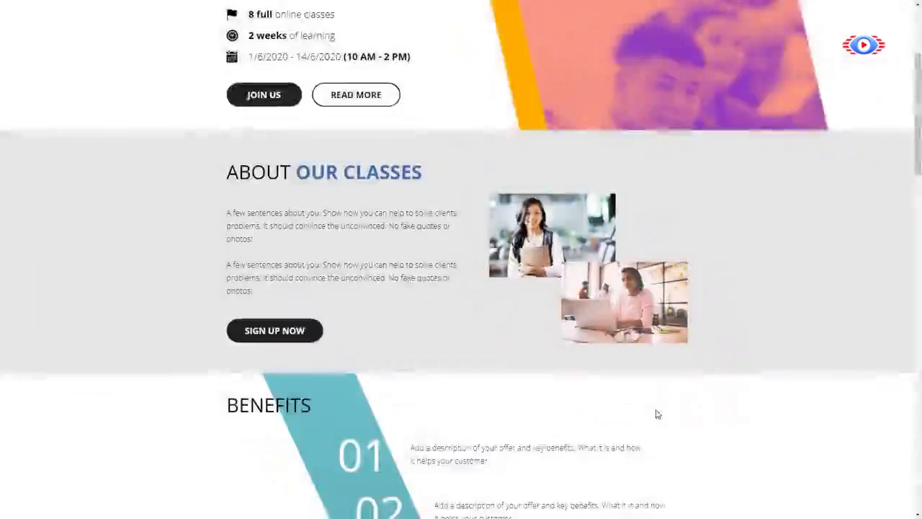
scroll(656, 413, "down", 4)
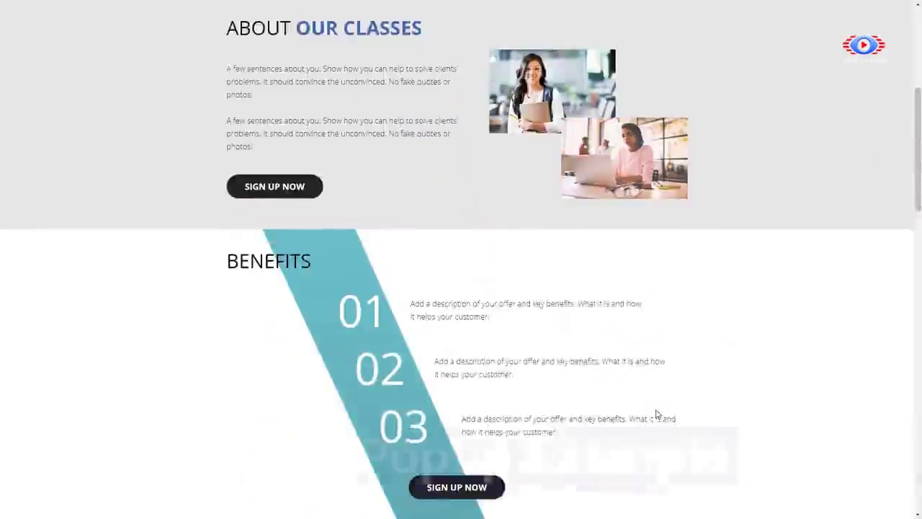
scroll(657, 415, "down", 5)
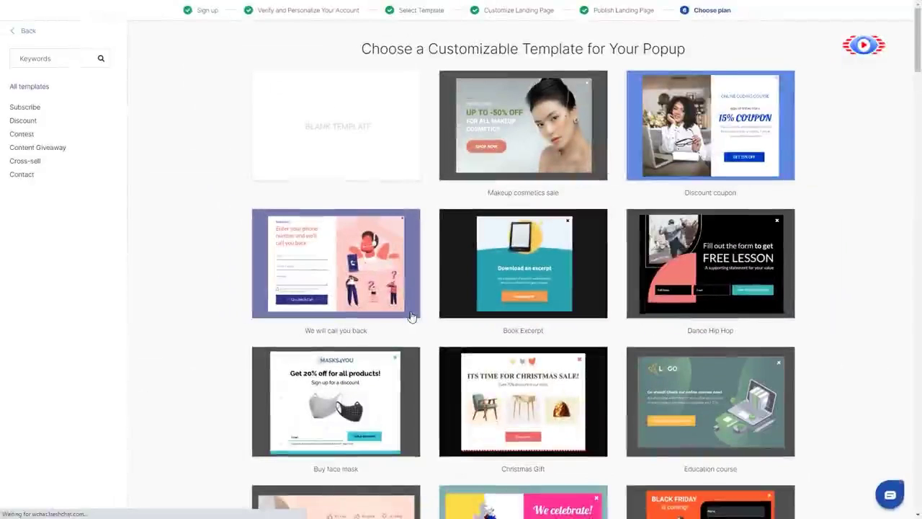
- Create a popup from the "We will call you back" template and replace its headline with text starting "My"
mouse_move(355, 278)
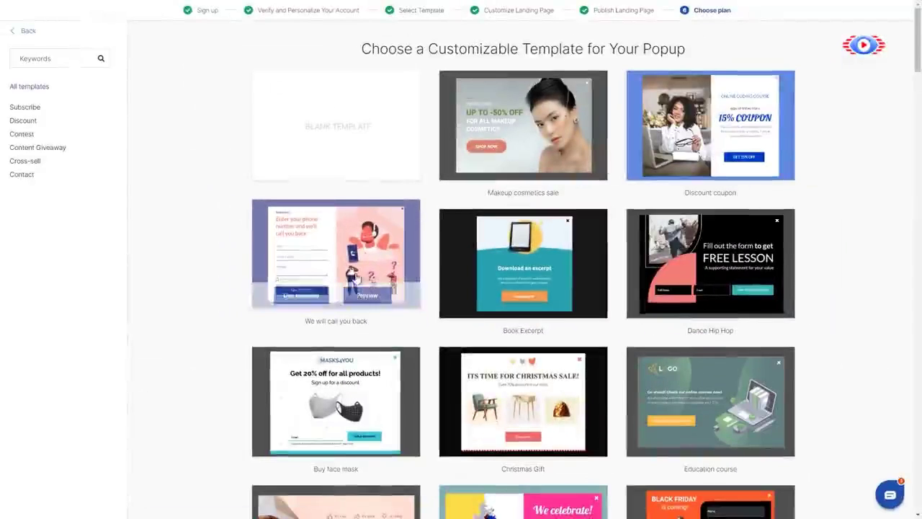
left_click(302, 295)
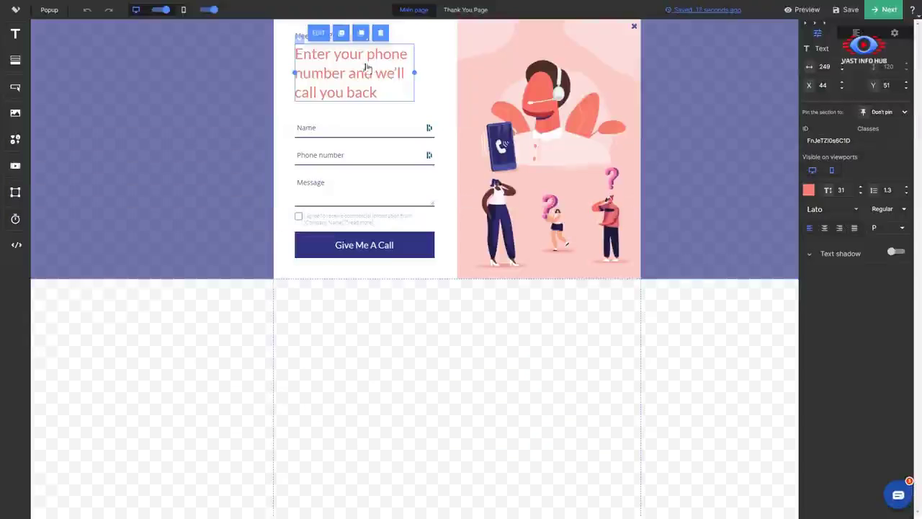
double_click(337, 77)
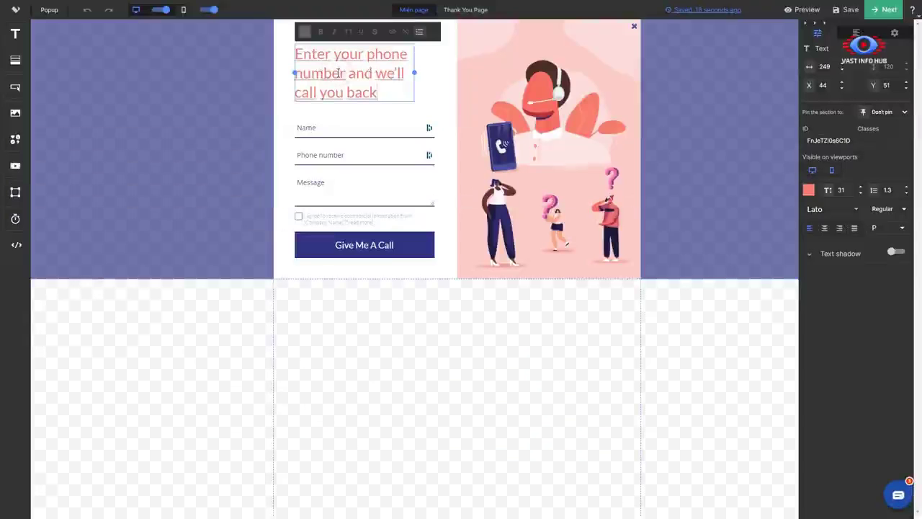
key("ctrl+a")
type("My")
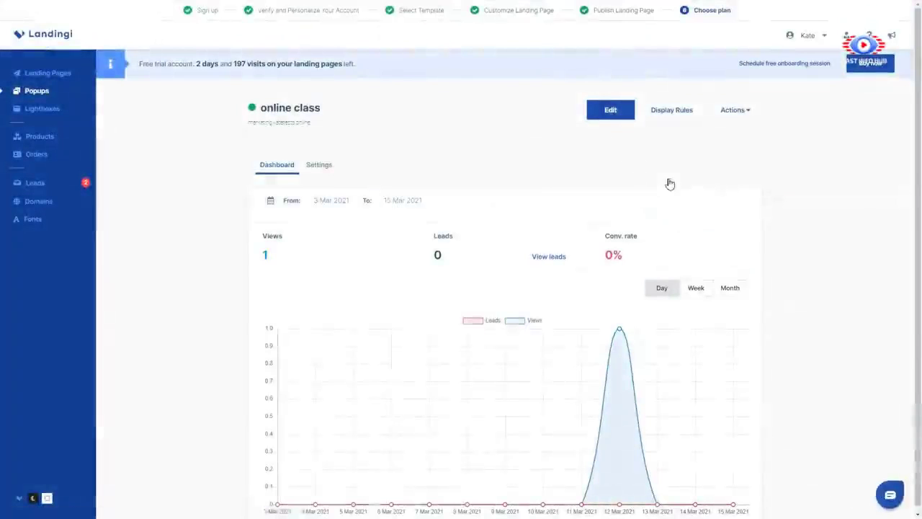
- View the online class popup's statistics and the dashboard of the Online classes landing page
scroll(659, 178, "down", 1)
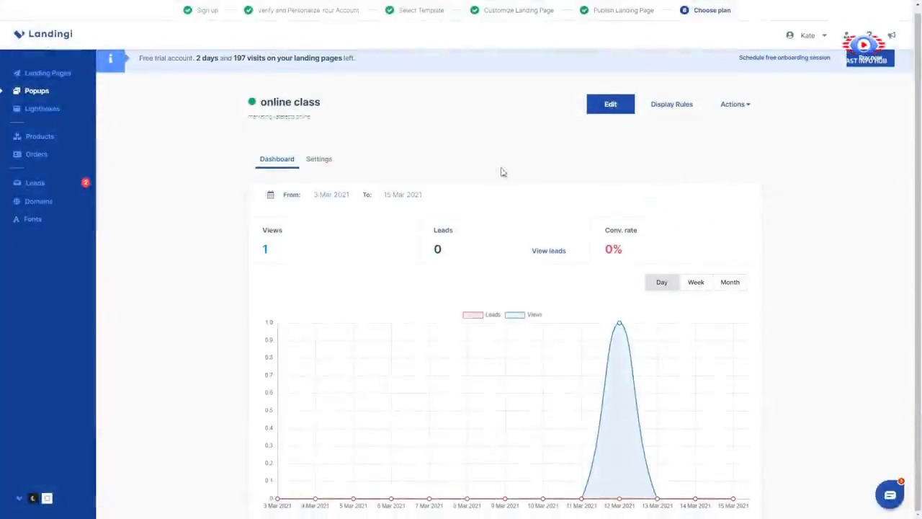
left_click(29, 75)
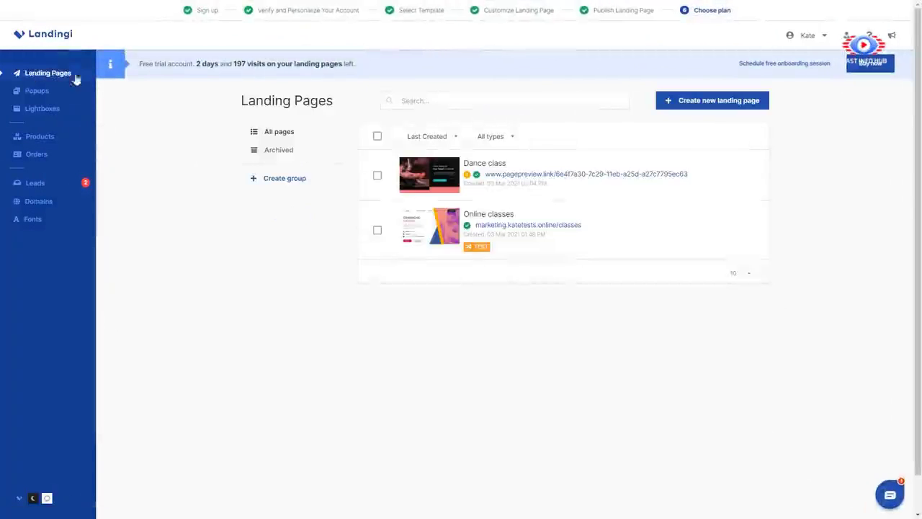
left_click(661, 232)
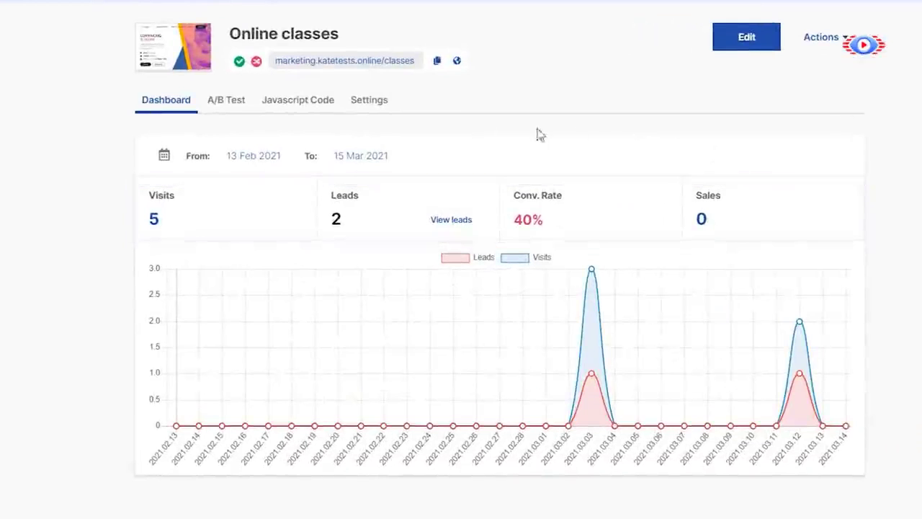
- Review the Online classes page's A/B test, JavaScript code and settings, including the InfoBar options
left_click(226, 108)
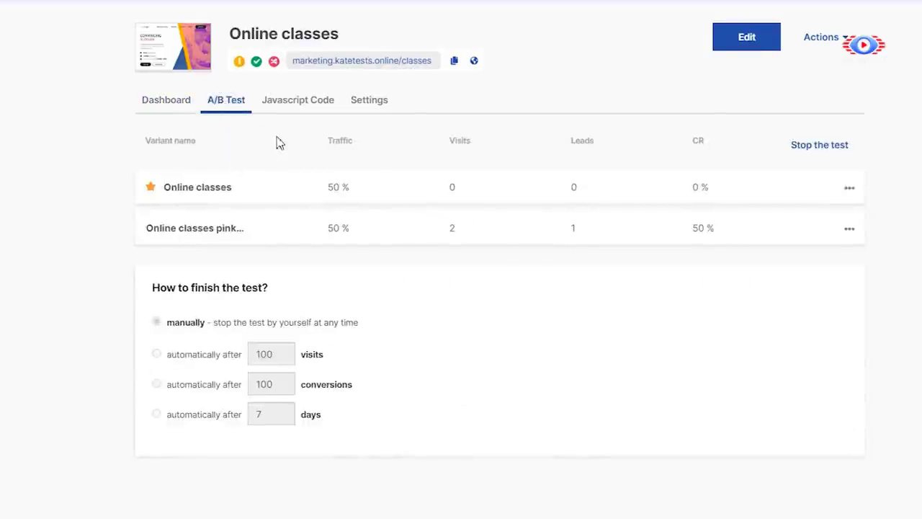
left_click(315, 103)
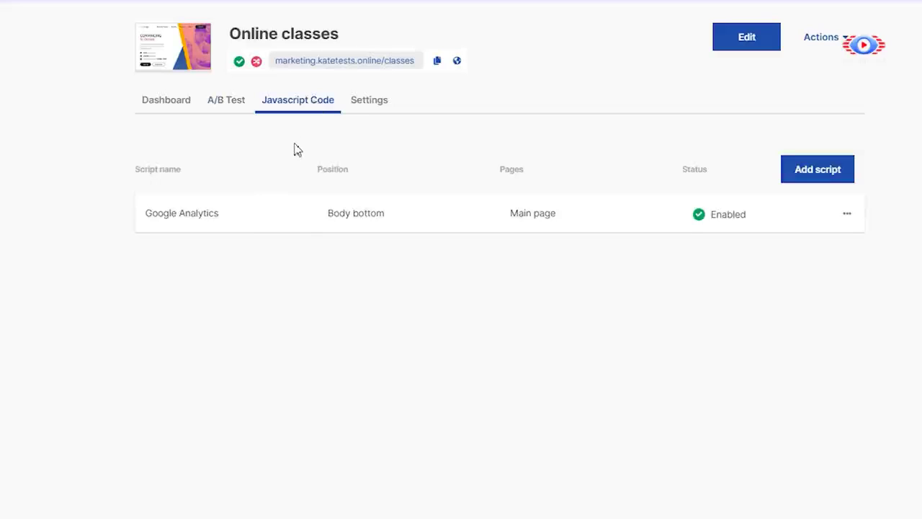
left_click(364, 104)
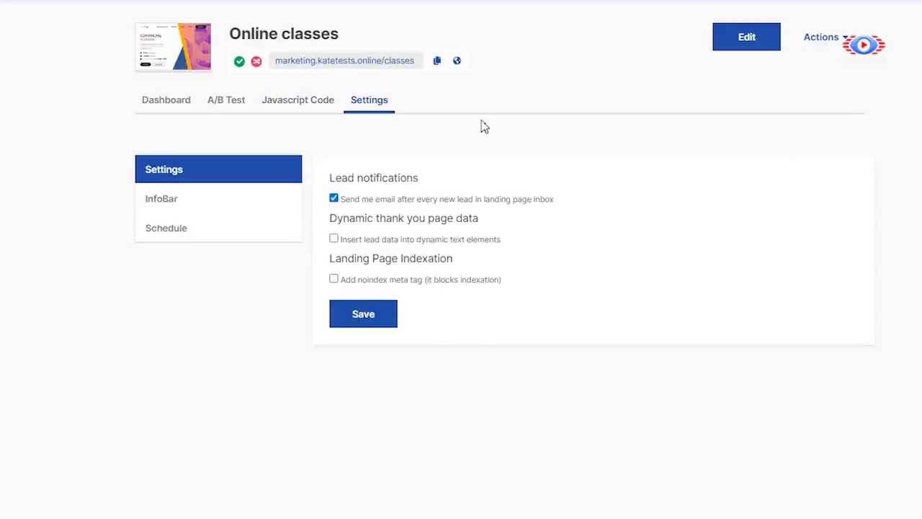
left_click(259, 202)
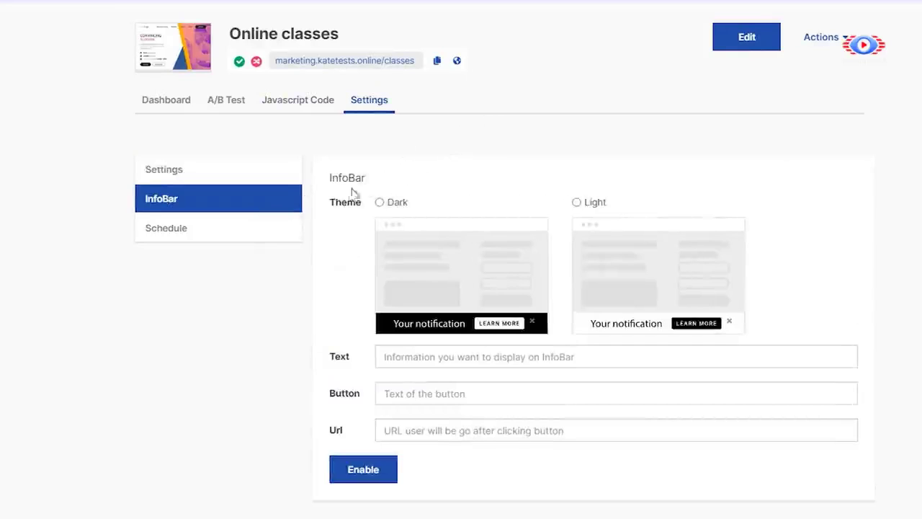
- Check the Online classes page's schedule settings and available actions, and return to the list of landing pages
left_click(268, 230)
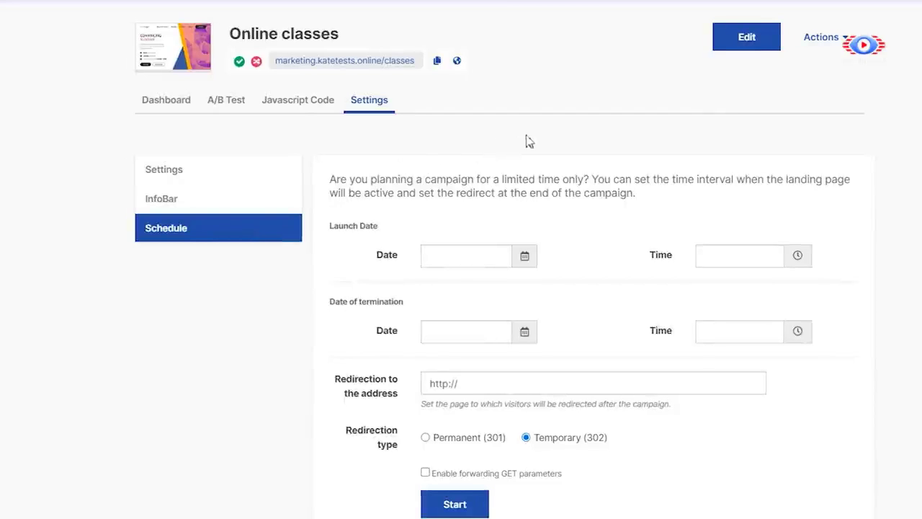
left_click(844, 39)
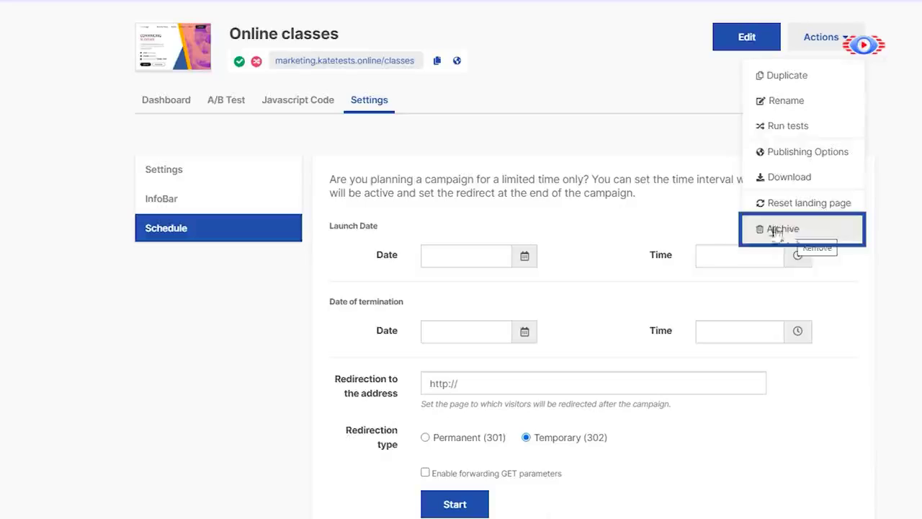
left_click(40, 72)
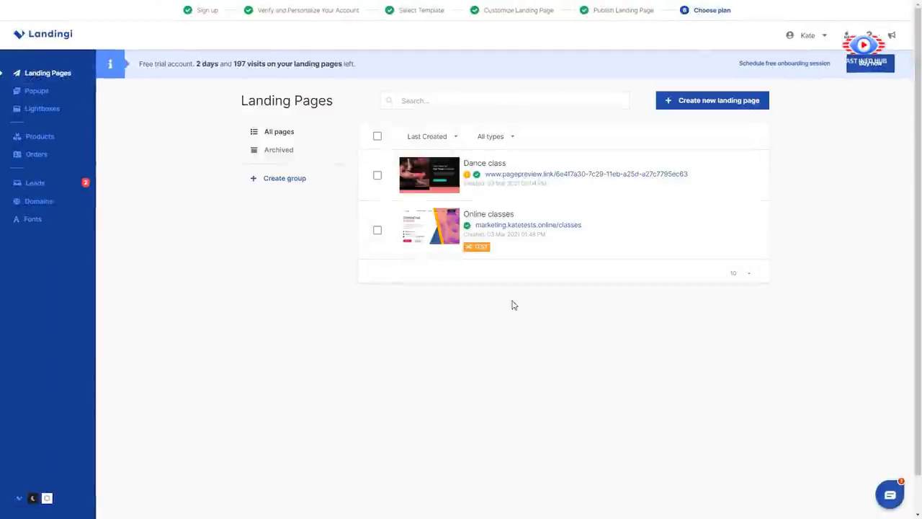
- Start a new landing page based on the Get discount template
left_click(677, 101)
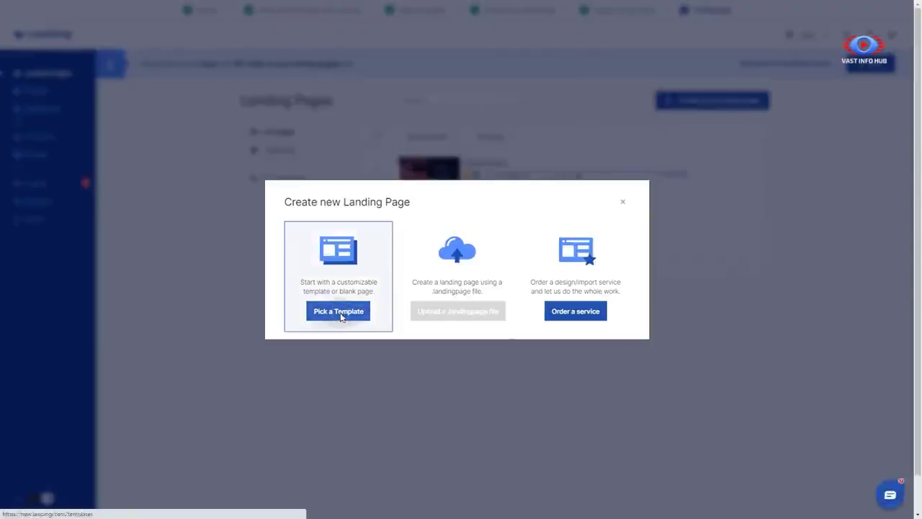
left_click(338, 311)
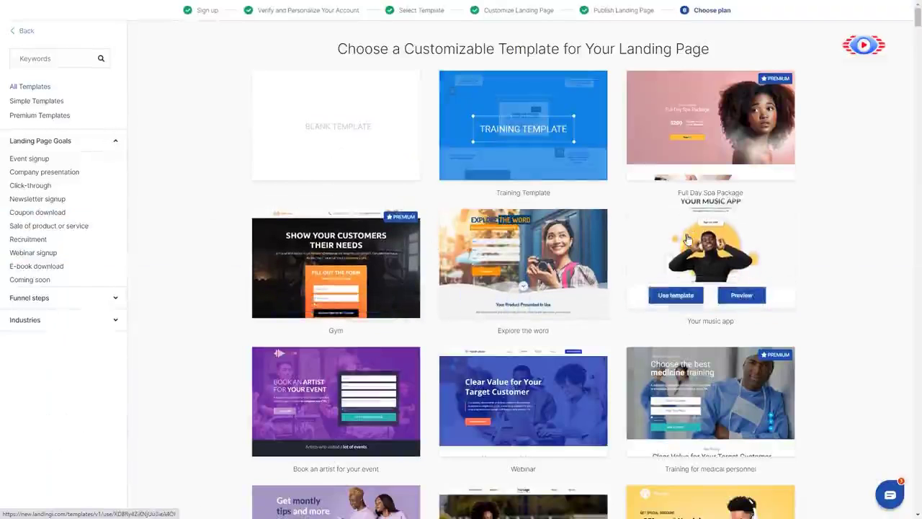
scroll(681, 239, "down", 1)
scroll(688, 239, "down", 2)
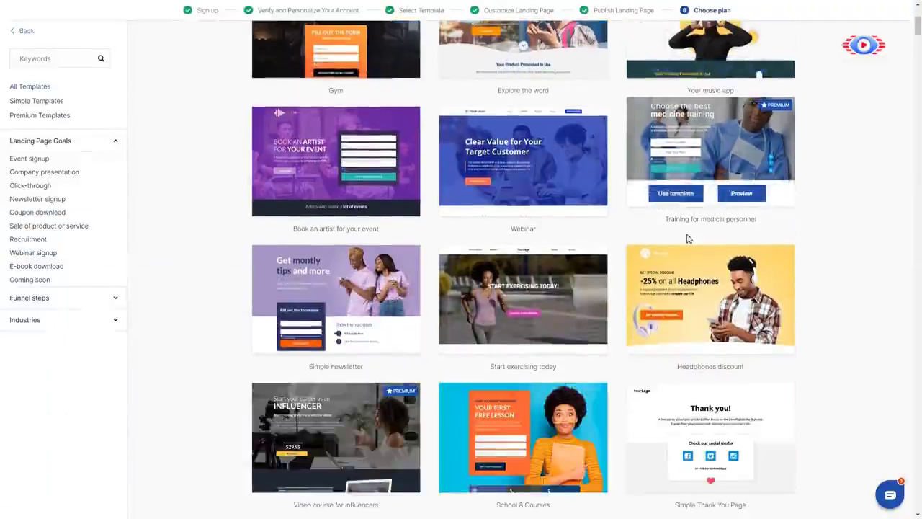
scroll(688, 239, "down", 3)
scroll(688, 239, "down", 3)
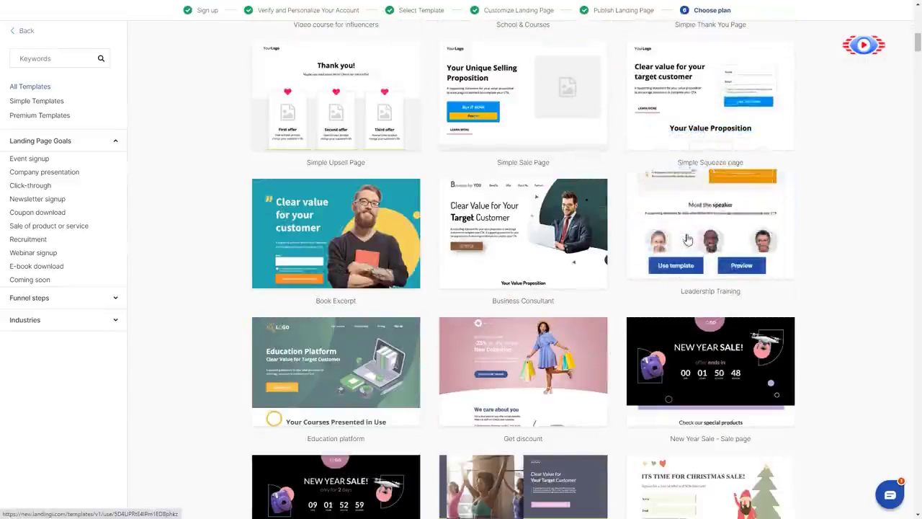
scroll(688, 239, "down", 1)
scroll(688, 237, "down", 3)
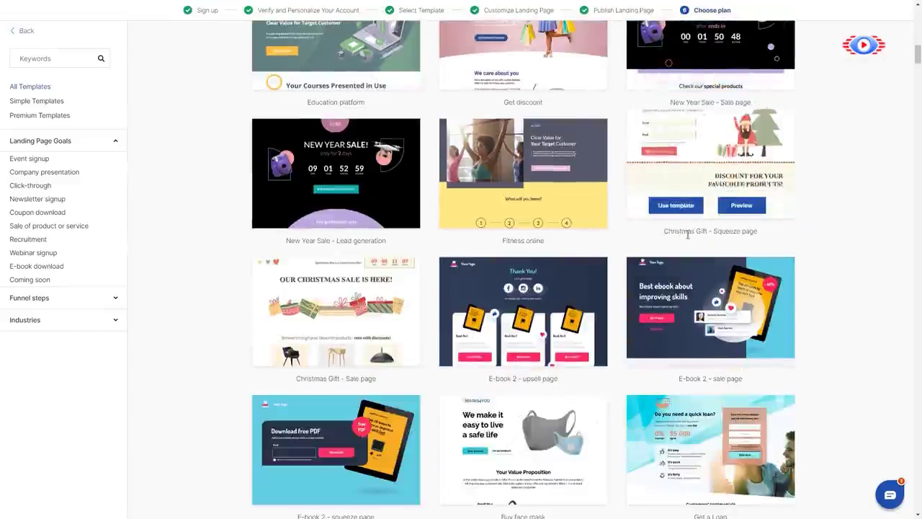
scroll(688, 234, "up", 2)
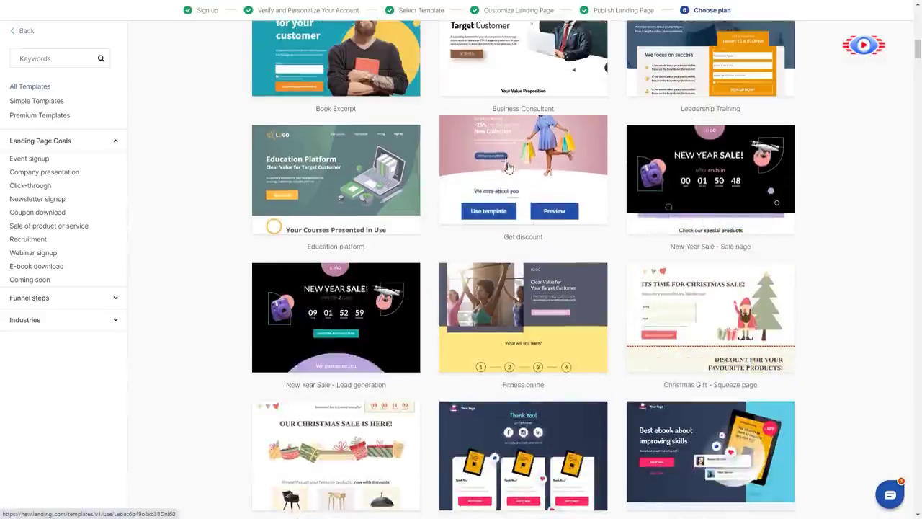
left_click(480, 214)
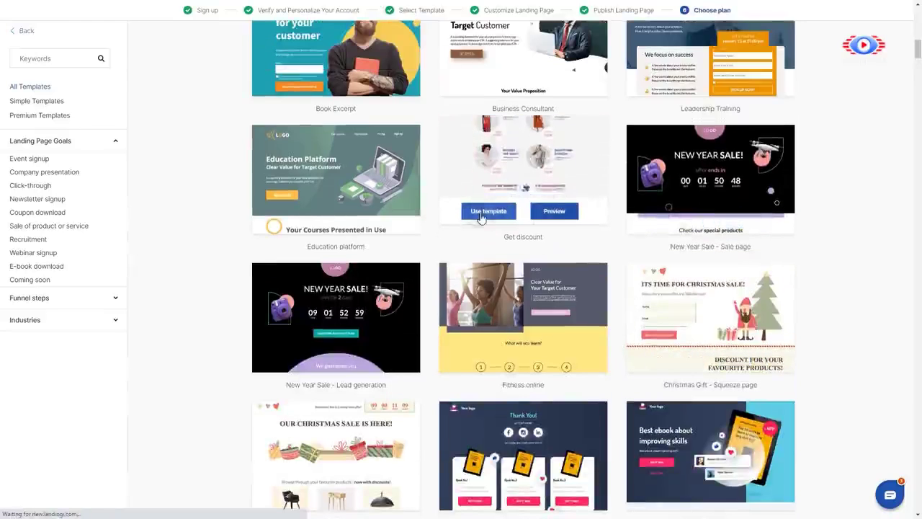
- Name the new page "First Landing Page" and start editing it
type("First La")
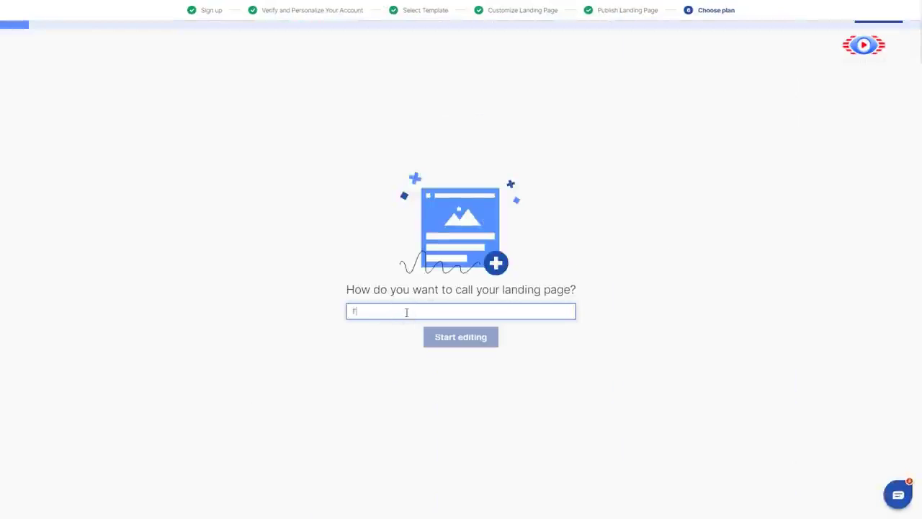
type("nding Page")
left_click(455, 339)
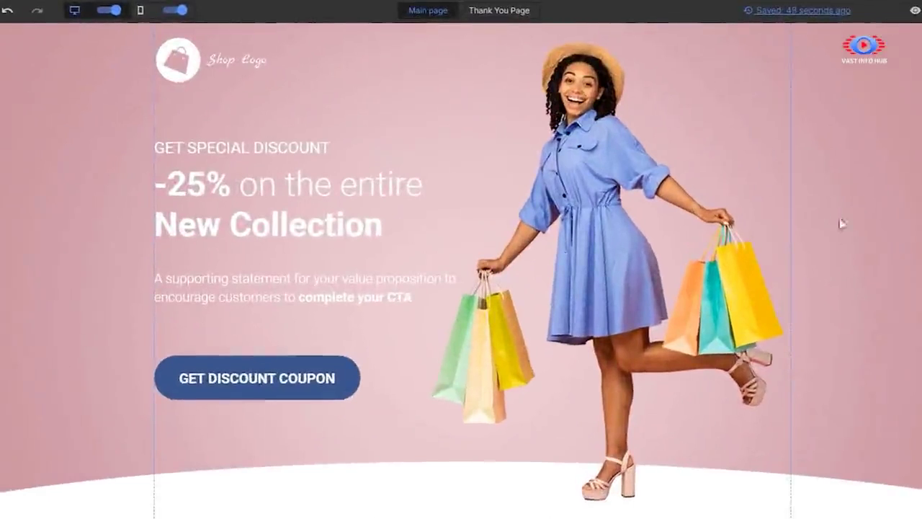
- Check the Thank You Page, and add a text element to the main page's first section, just beside the woman's head
left_click(513, 12)
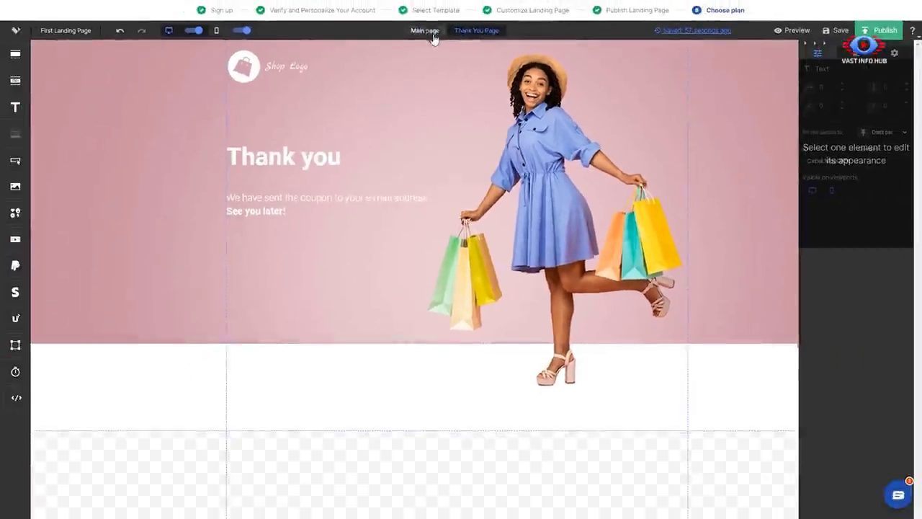
left_click(432, 11)
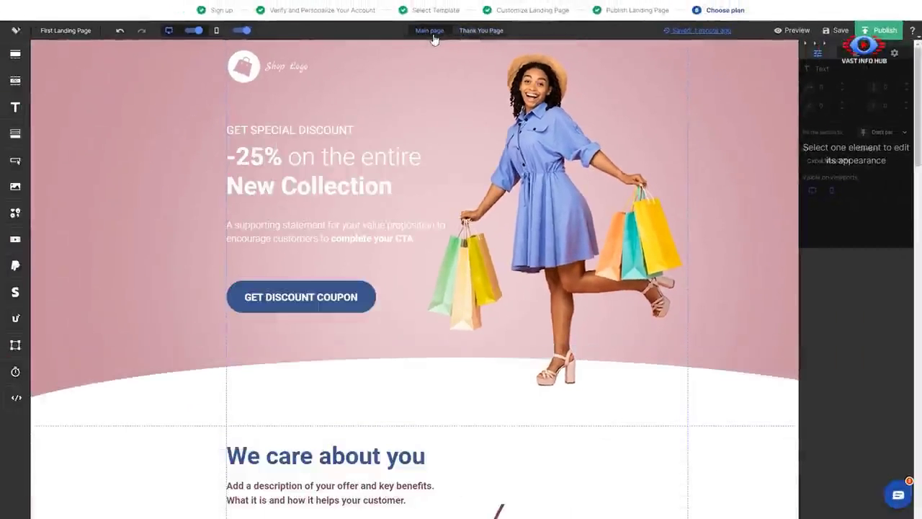
left_click_drag(15, 107, 440, 107)
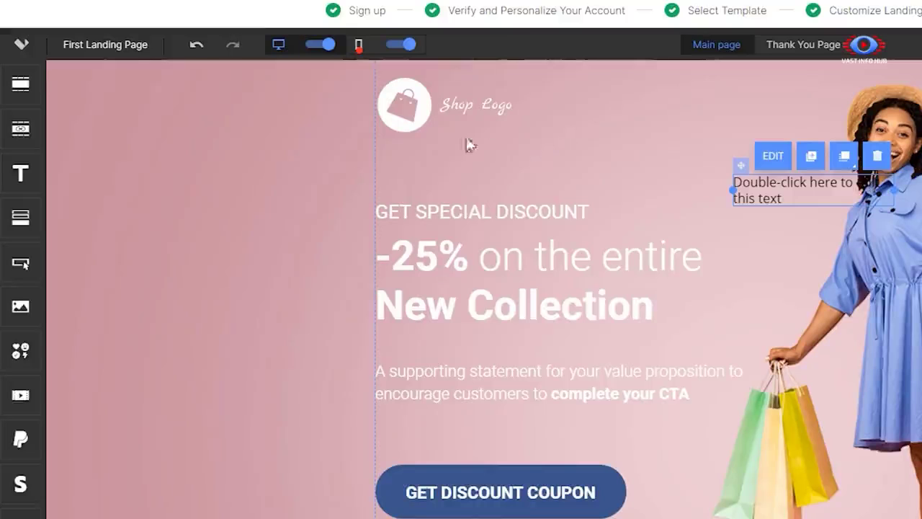
- Examine the page's mobile layout, including the "GET SPECIAL DISCOUNT" text and the rebuild options of the first section
left_click(359, 46)
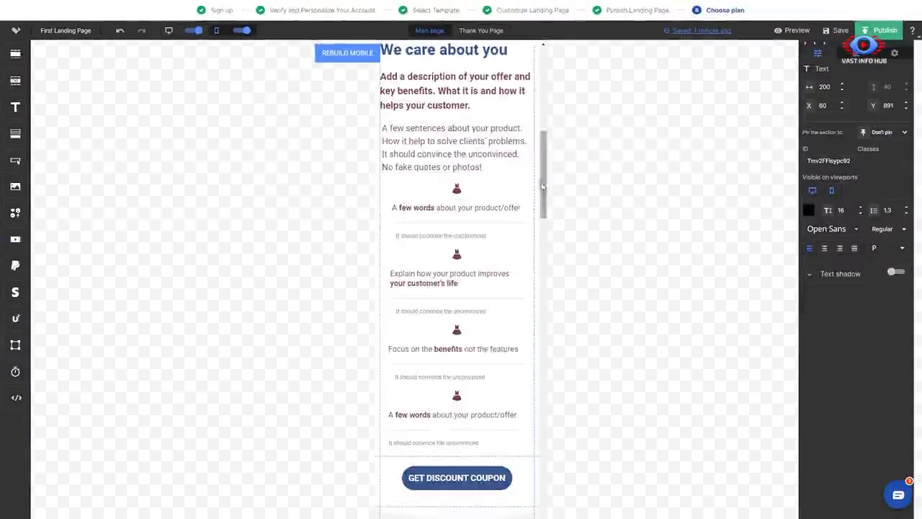
left_click_drag(543, 183, 549, 94)
left_click(383, 131)
left_click_drag(383, 130, 469, 124)
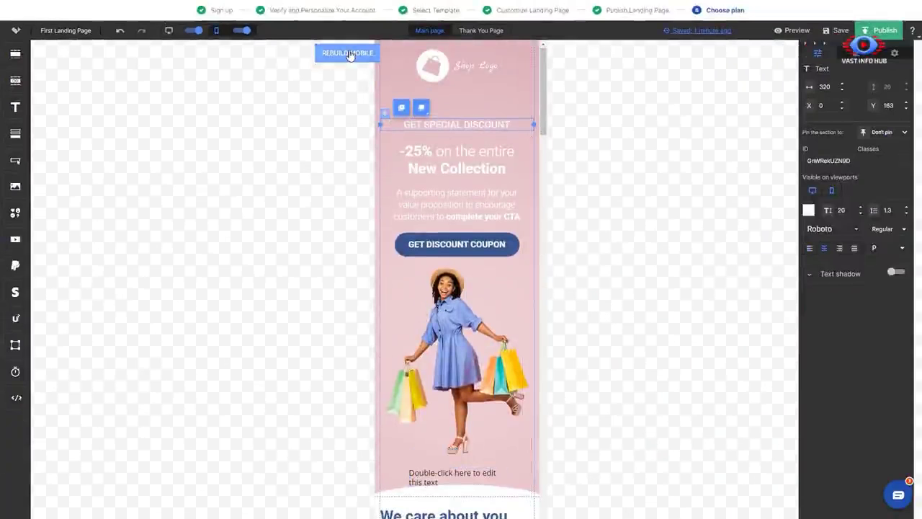
left_click(505, 96)
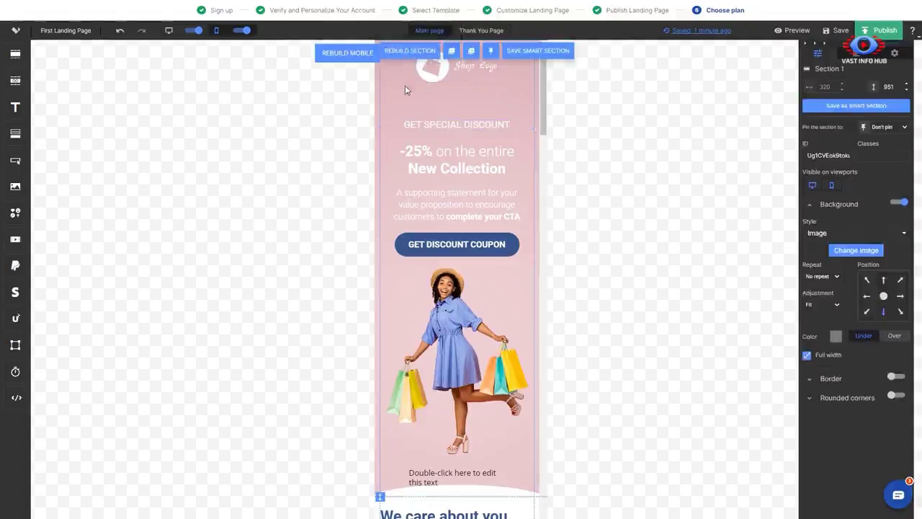
- Try turning off Full width for the first section's background in the desktop layout, and restore it
left_click(169, 31)
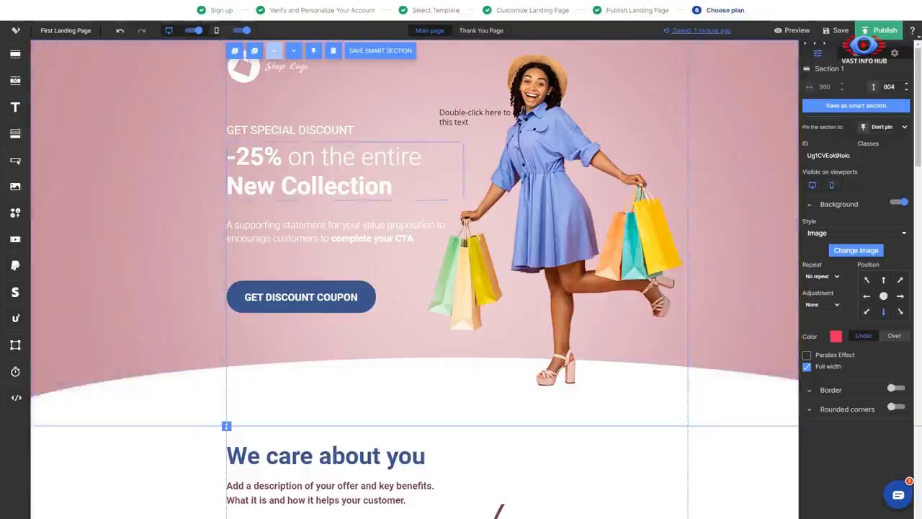
left_click(807, 367)
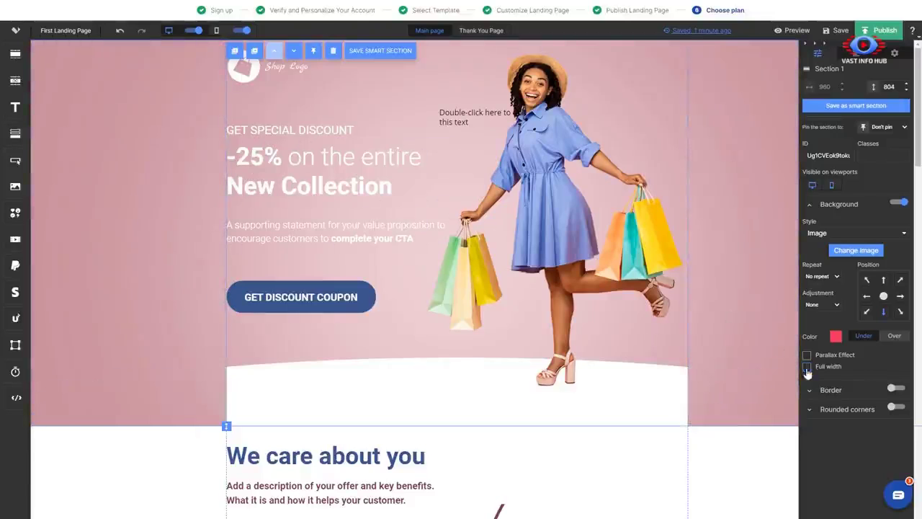
left_click(806, 368)
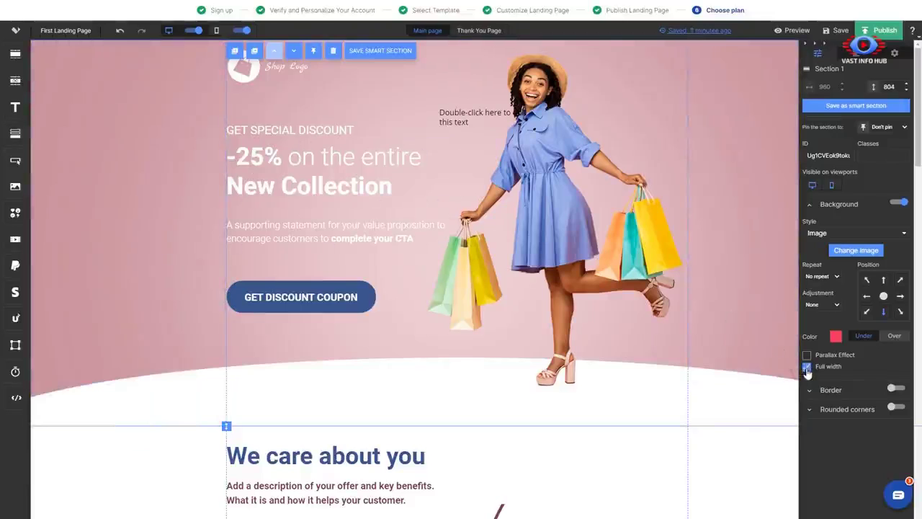
- Shift the GET DISCOUNT COUPON button to X 11, Y 498, and try out a duplicate placed below it before deleting the copy
mouse_move(311, 297)
left_mouse_down()
mouse_move(311, 268)
mouse_move(316, 296)
left_mouse_up()
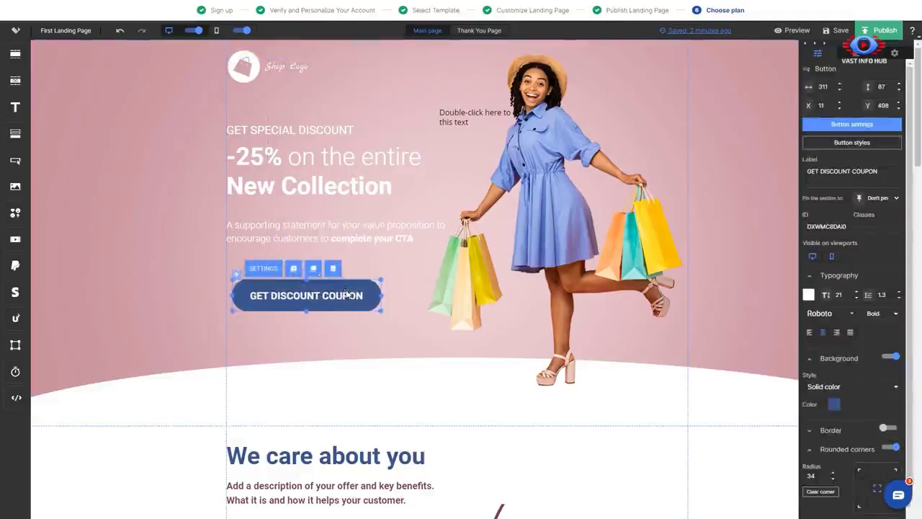
left_click(295, 271)
left_click_drag(319, 301, 324, 343)
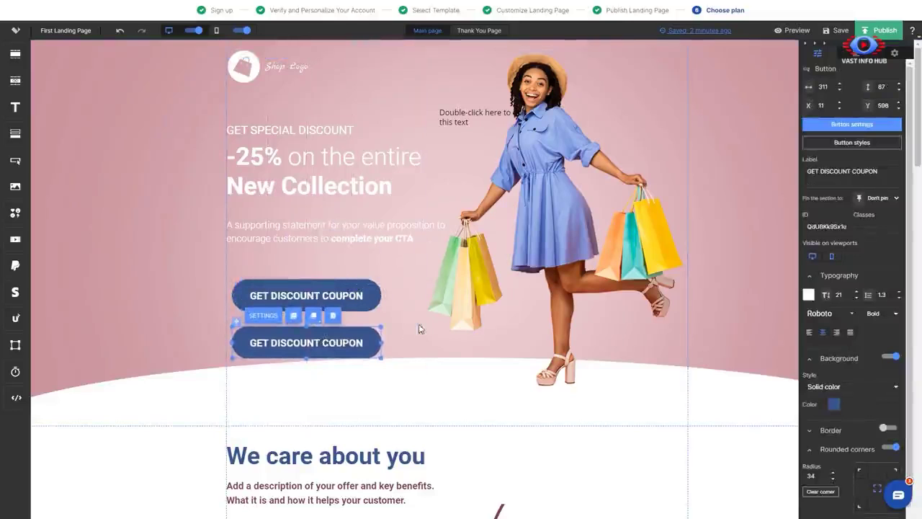
left_click(332, 315)
left_click(333, 301)
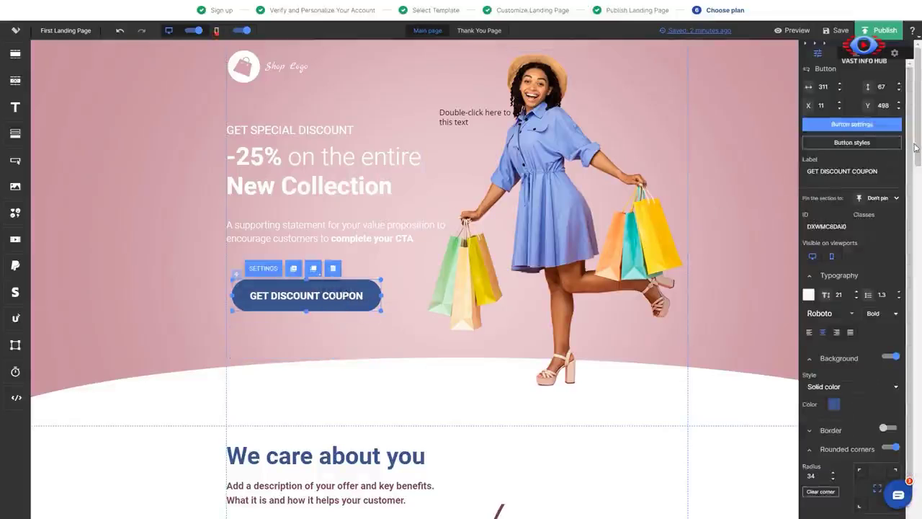
- Try inserting a four-column section between the first section and "We care about you", and delete it
scroll(919, 175, "down", 2)
left_click_drag(918, 175, 917, 144)
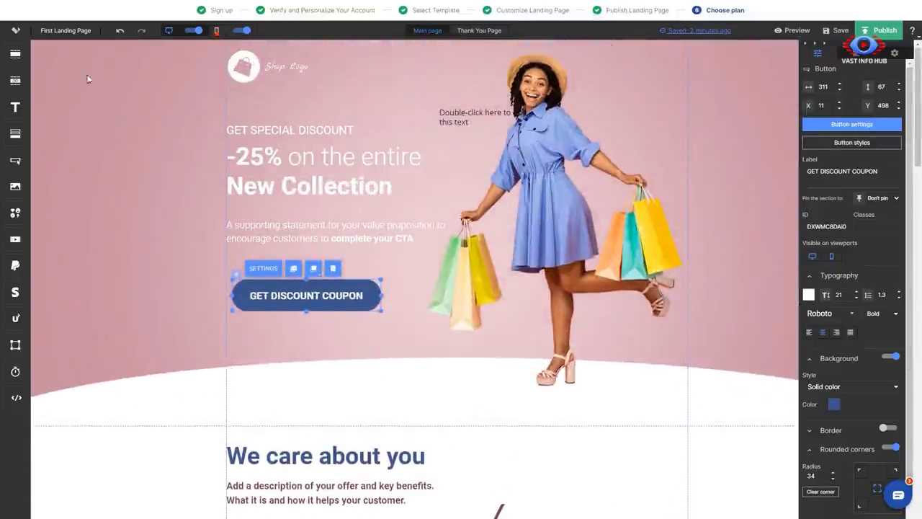
left_click_drag(13, 56, 265, 430)
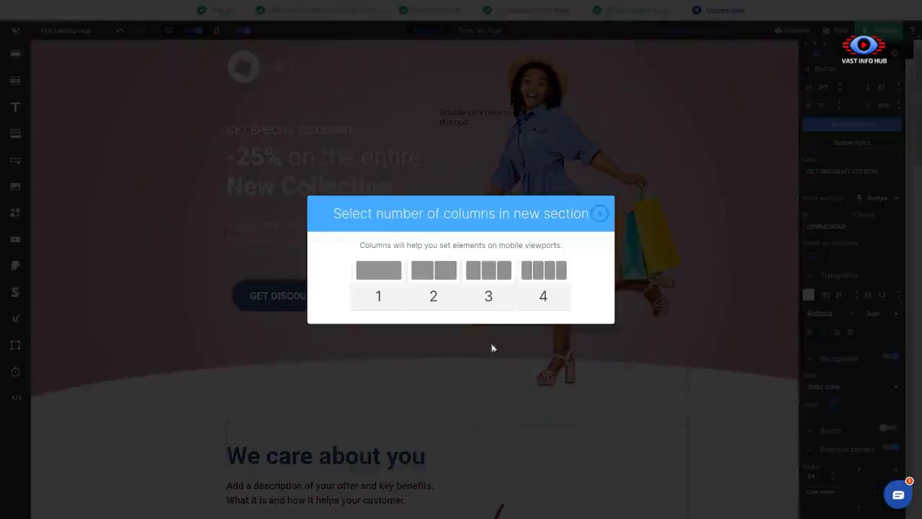
left_click(546, 292)
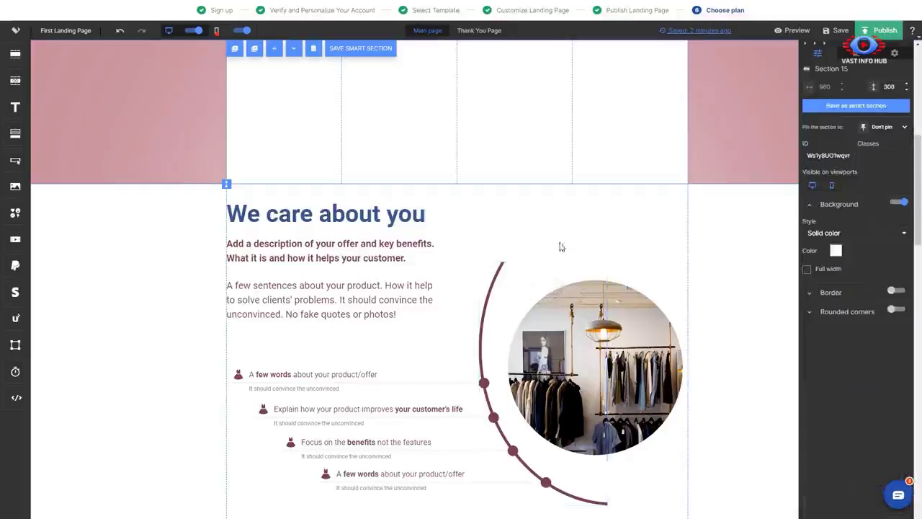
scroll(559, 245, "up", 2)
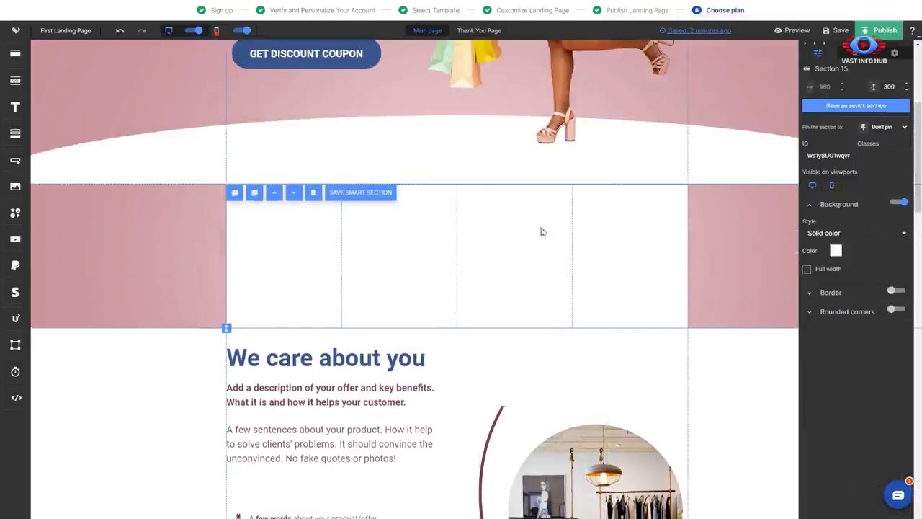
left_click(313, 199)
scroll(315, 202, "up", 3)
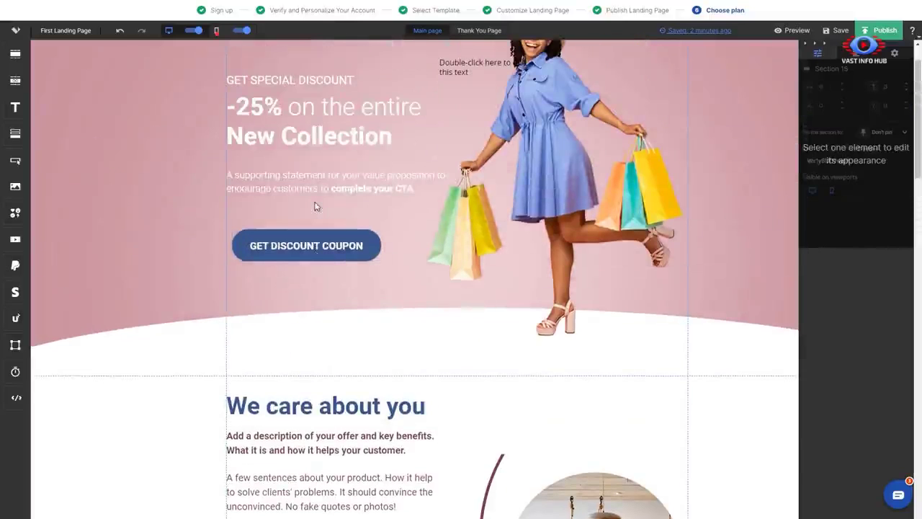
- Try a solid colour background on the first section, and switch it to a gradient with #9da4de as the first colour
left_click(204, 164)
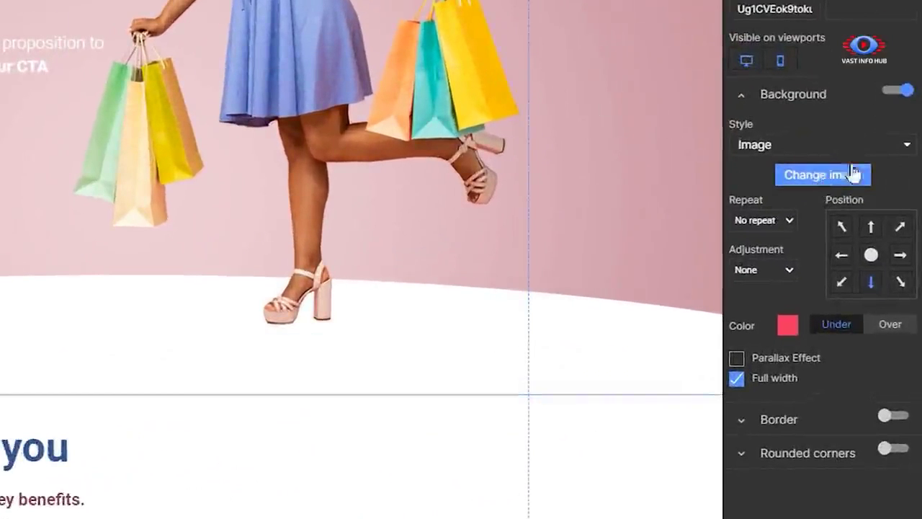
left_click(906, 145)
left_click(870, 171)
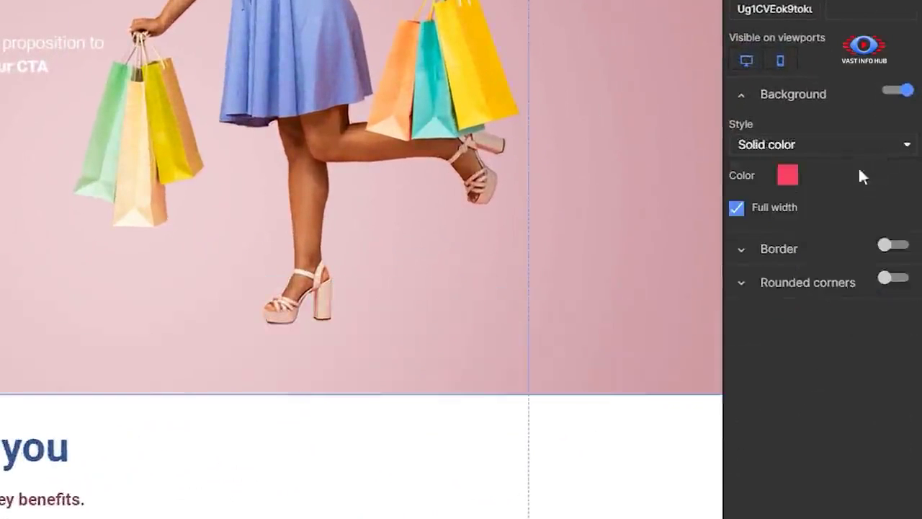
left_click(852, 153)
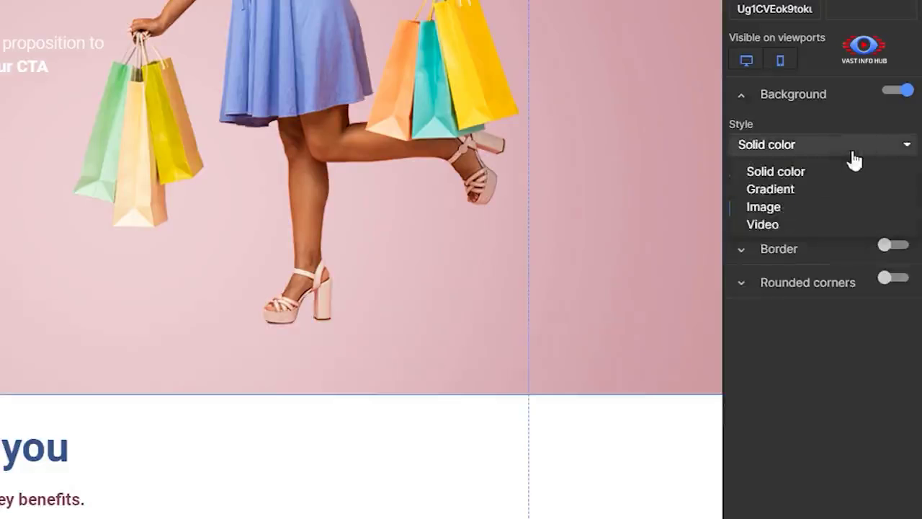
left_click(774, 189)
left_click(786, 179)
left_click(791, 215)
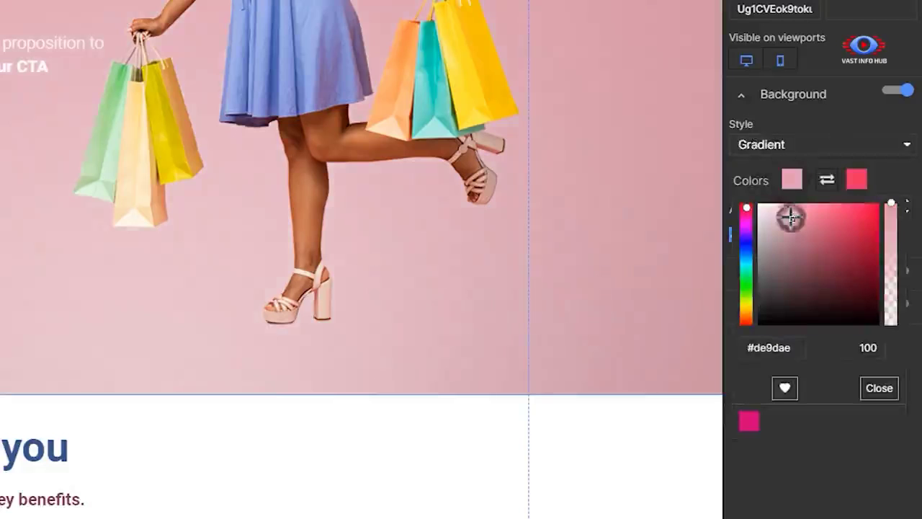
left_click(746, 244)
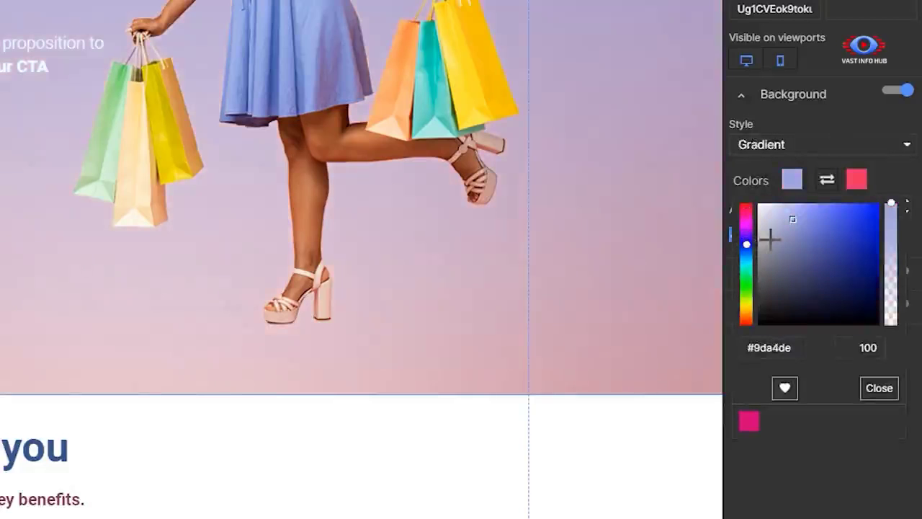
left_click(680, 148)
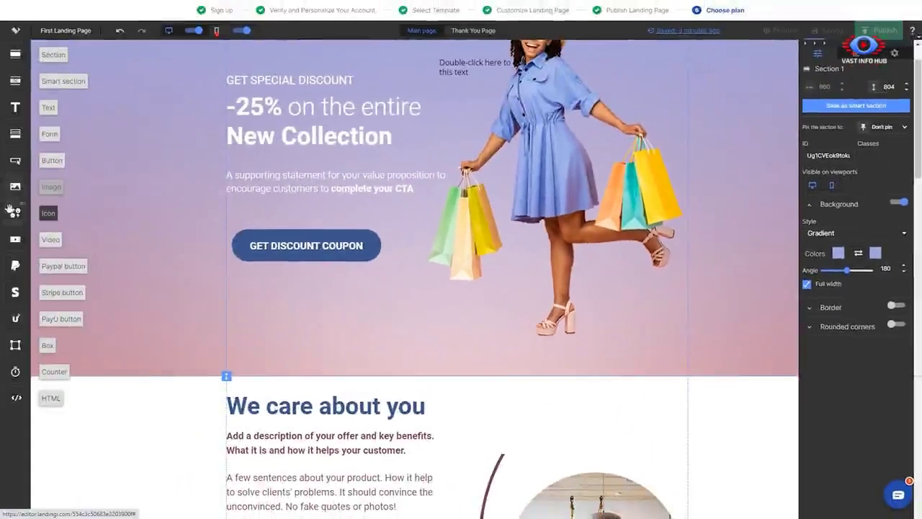
- Review the GET DISCOUNT COUPON button's action types: redirect, redirect to landing page, file download, section link and lightbox
mouse_move(15, 212)
left_mouse_down()
mouse_move(328, 202)
mouse_move(189, 196)
mouse_move(16, 211)
left_mouse_up()
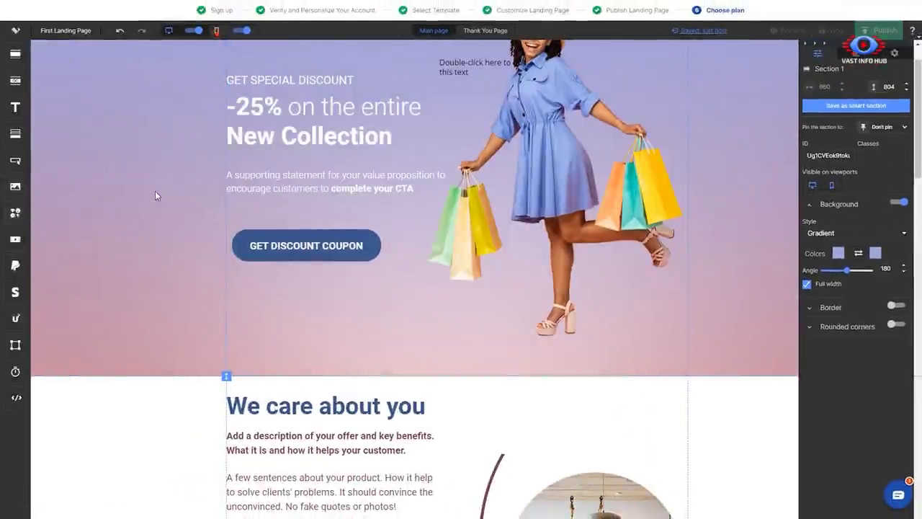
left_click(260, 239)
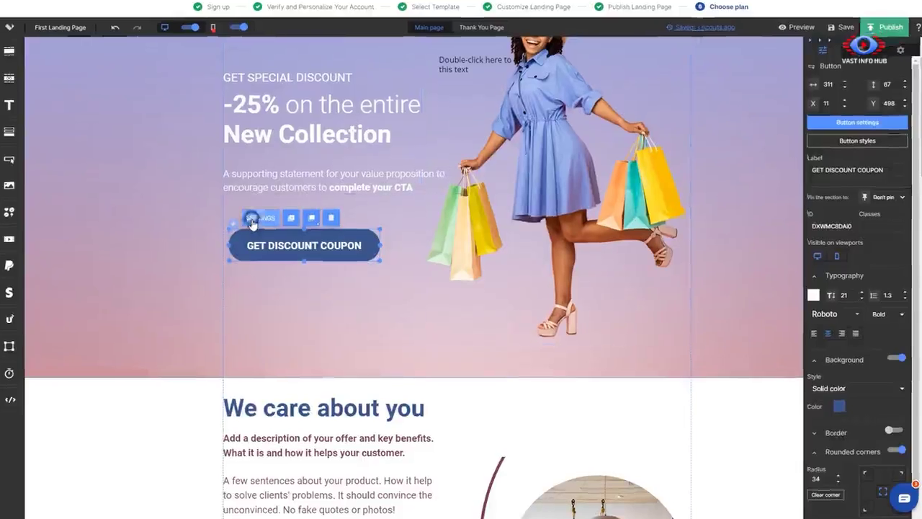
left_click(263, 218)
left_click(243, 57)
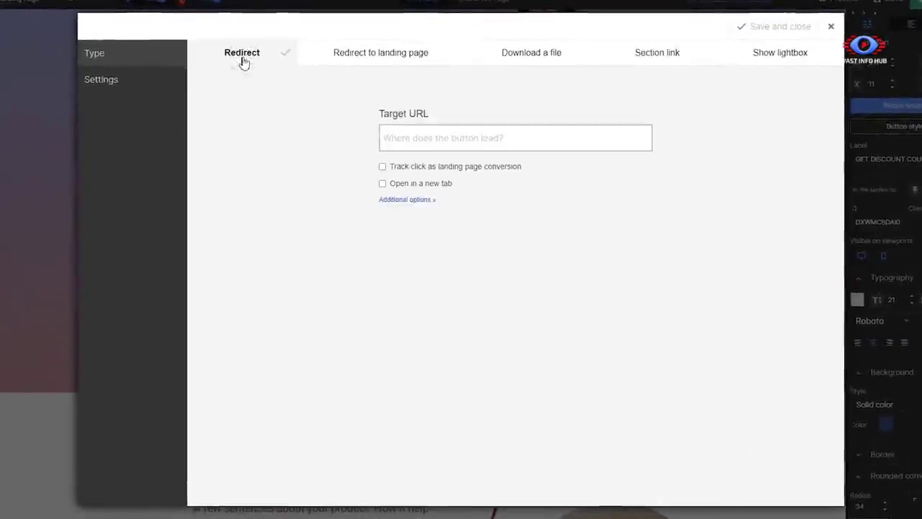
left_click(364, 61)
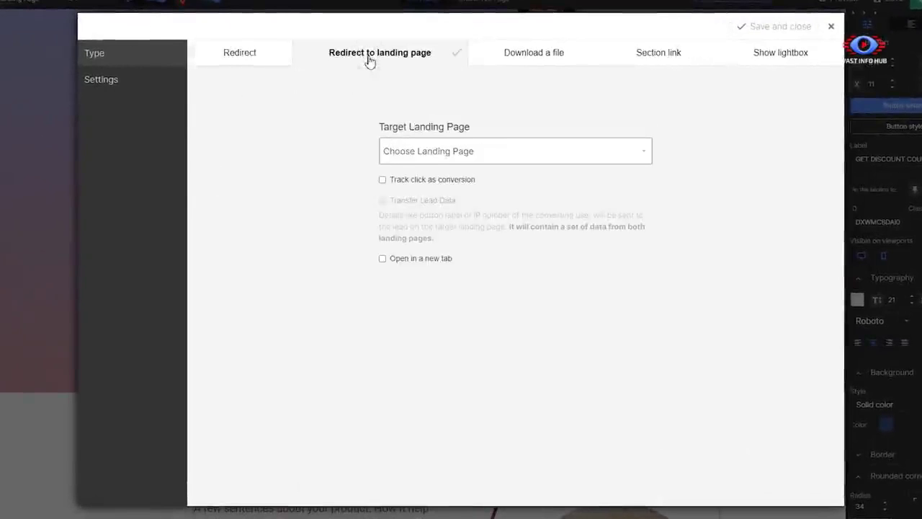
left_click(524, 61)
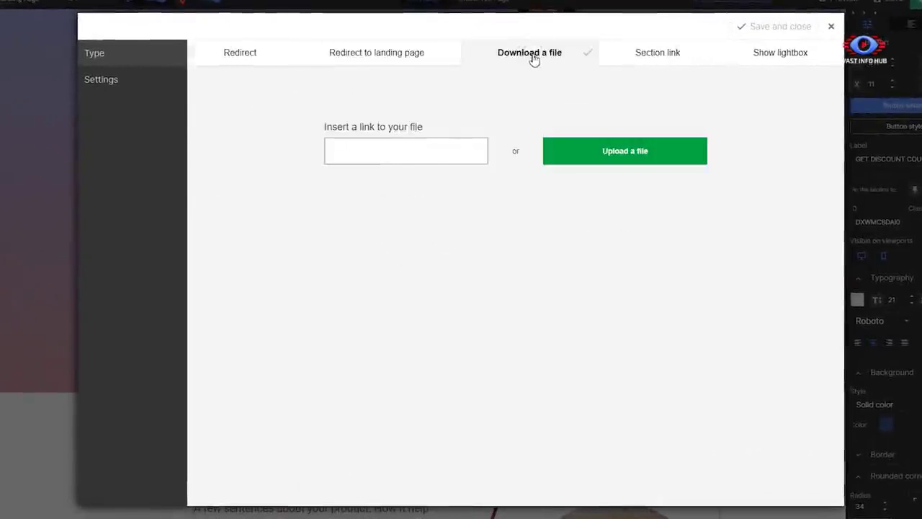
left_click(653, 57)
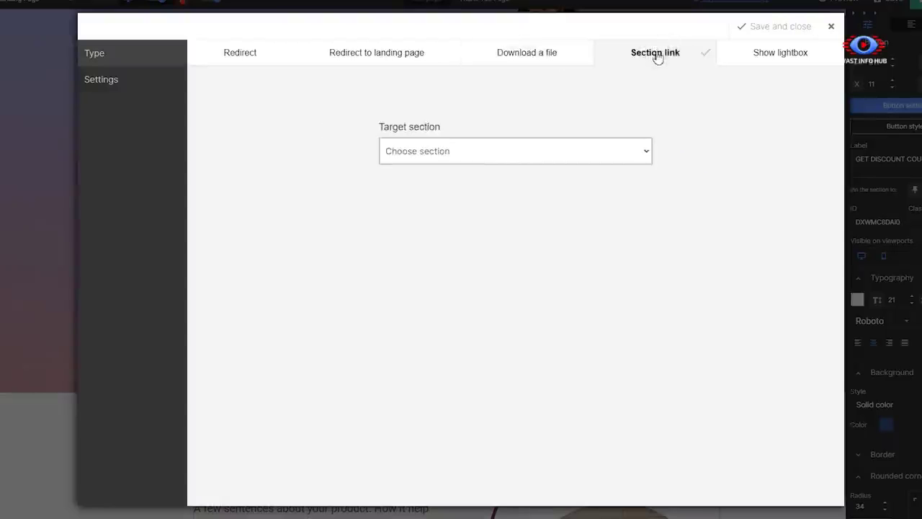
left_click(777, 54)
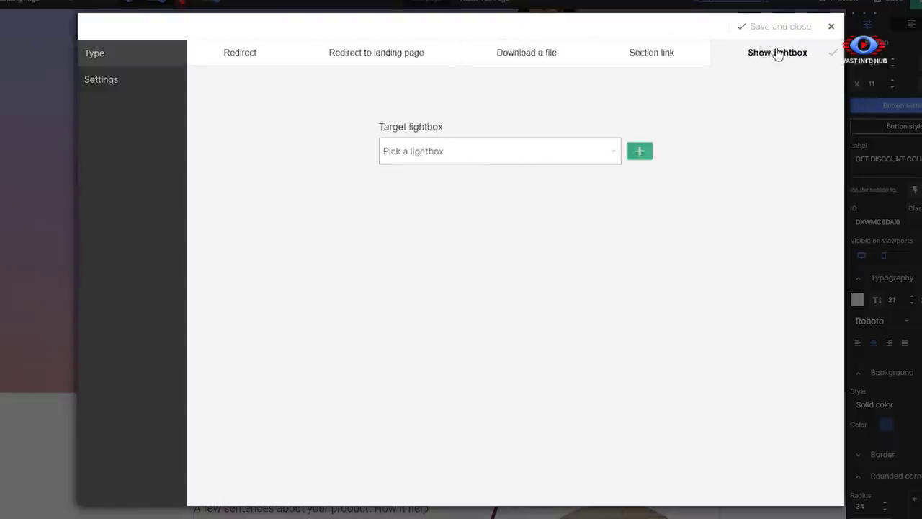
left_click(808, 29)
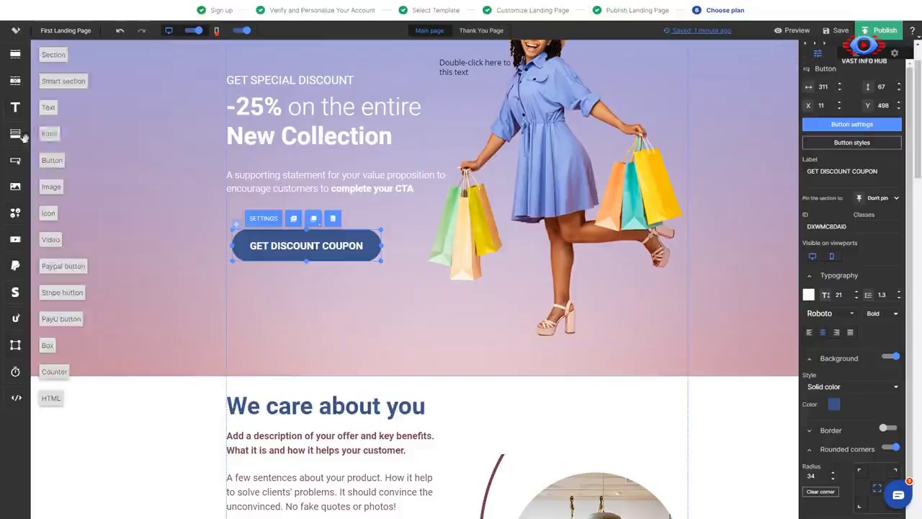
- Try adding a form at X 640, Y 338 in the first section, and review its fields and action-after-submission options
left_click_drag(17, 133, 587, 144)
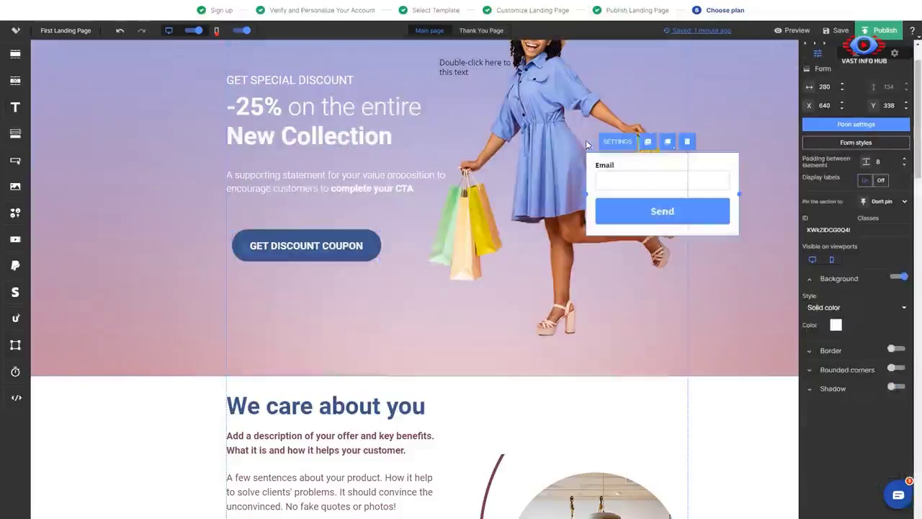
left_click(617, 141)
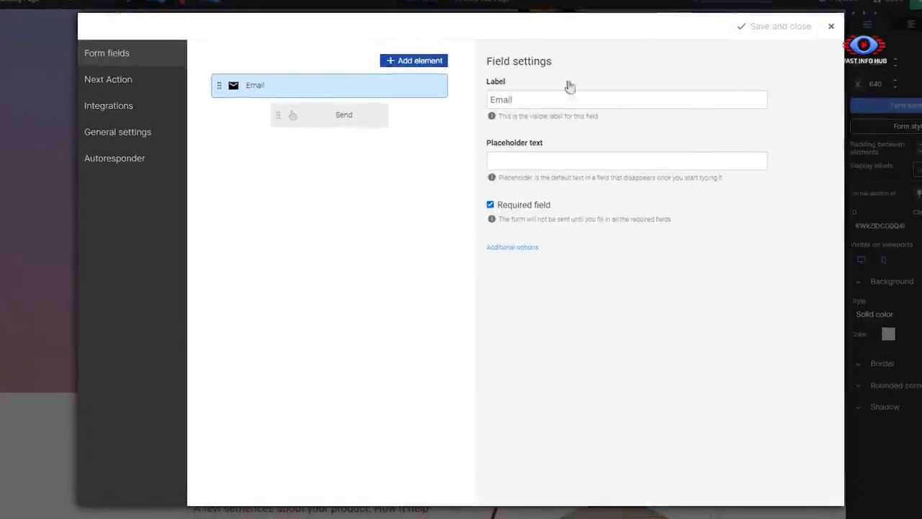
left_click(148, 81)
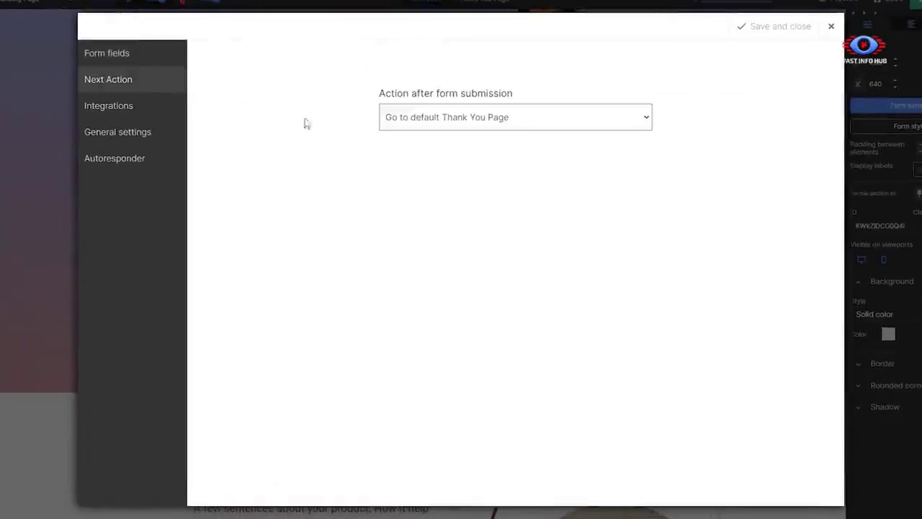
left_click(574, 121)
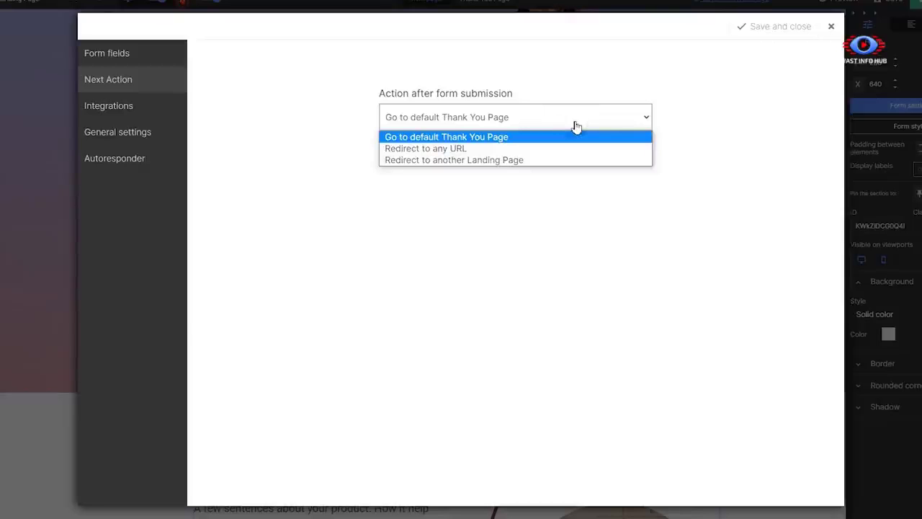
left_click(576, 127)
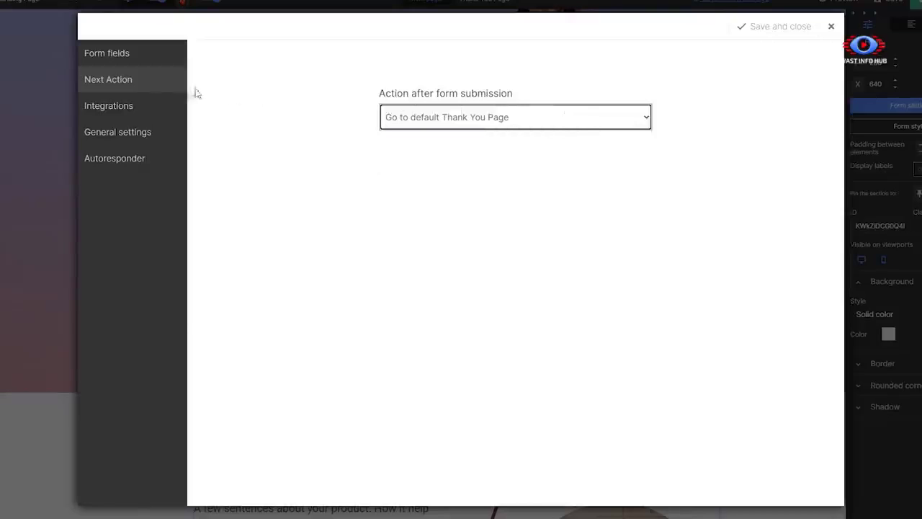
- Look through the form's integrations, general settings and autoresponder options, and delete the form from the first section
left_click(143, 108)
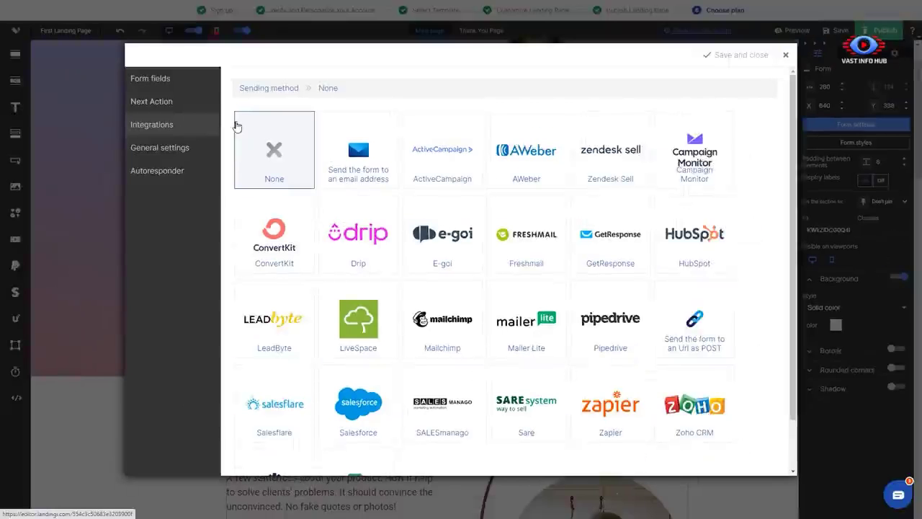
left_click(185, 148)
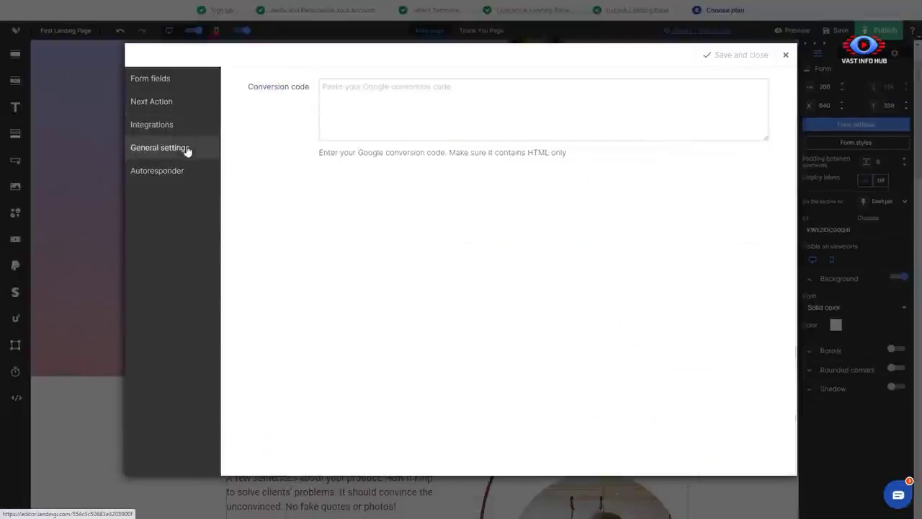
left_click(176, 177)
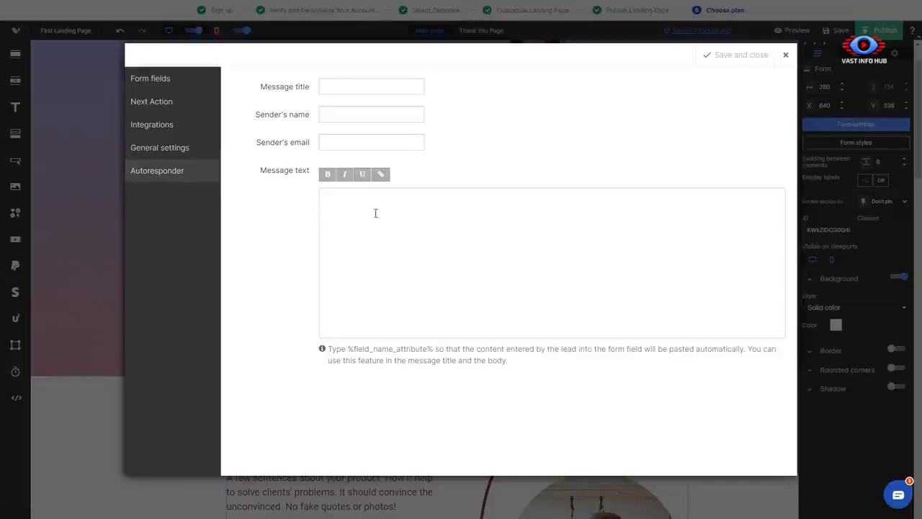
left_click(785, 55)
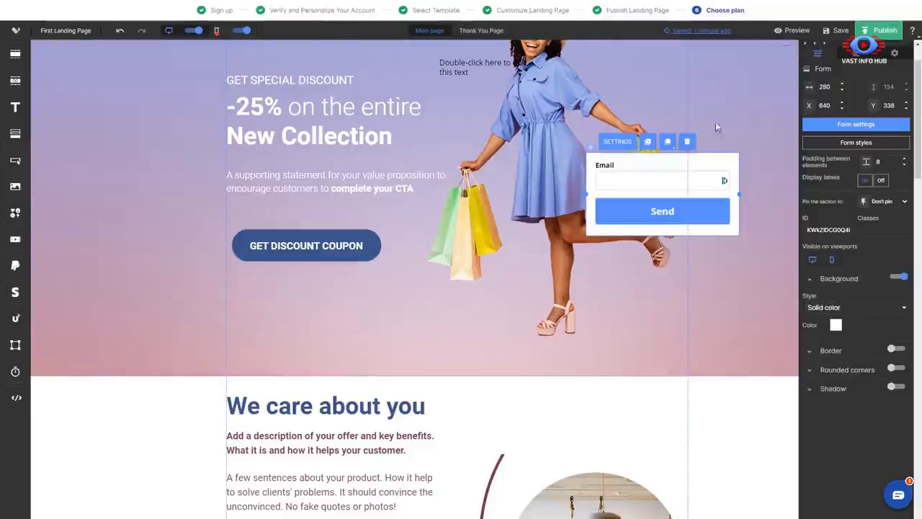
left_click(687, 141)
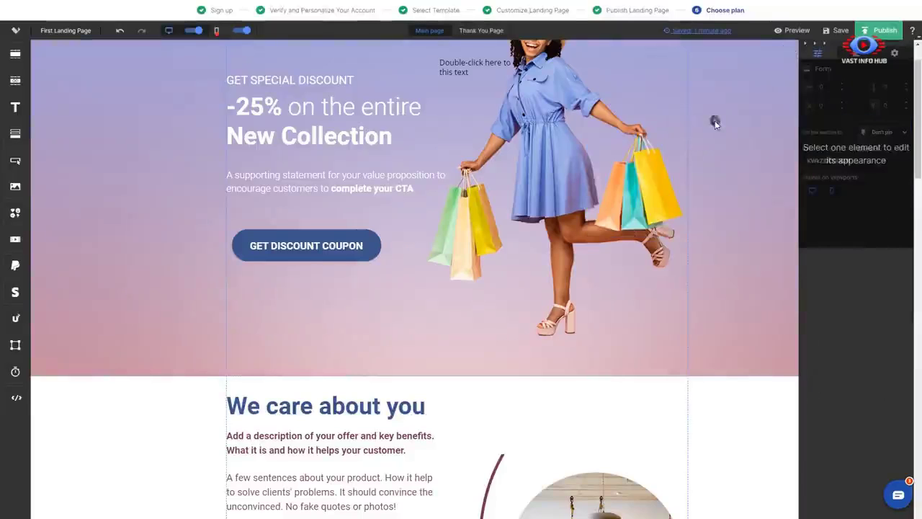
left_click(714, 123)
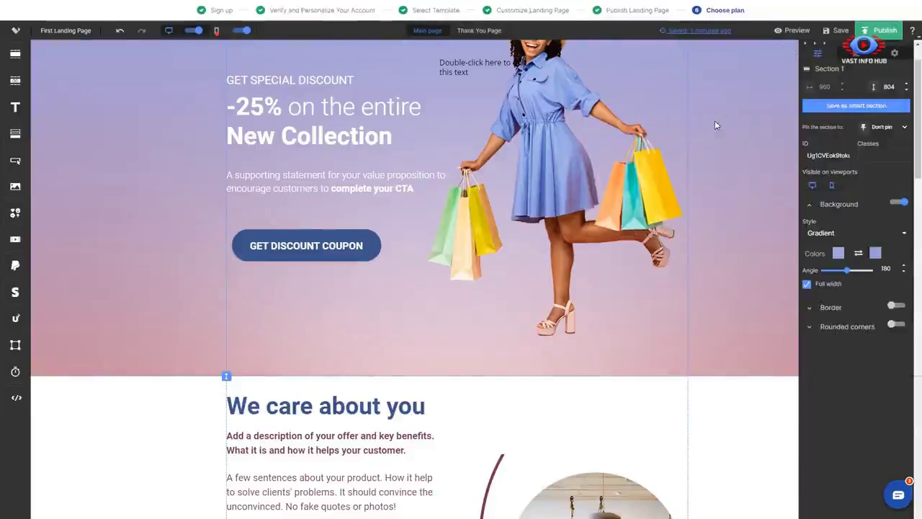
- Examine the page settings and their additional options for SEO, social sharing, favicon and custom styles
scroll(715, 125, "up", 1)
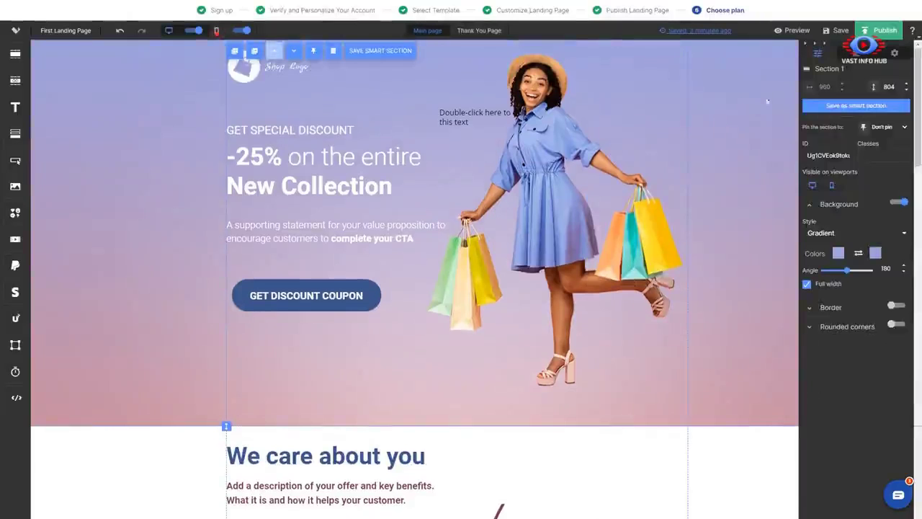
left_click(894, 54)
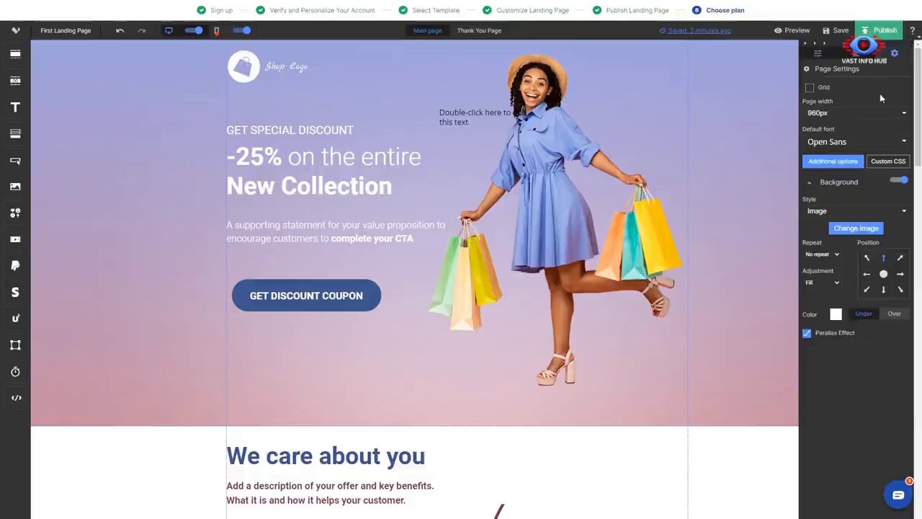
left_click(833, 163)
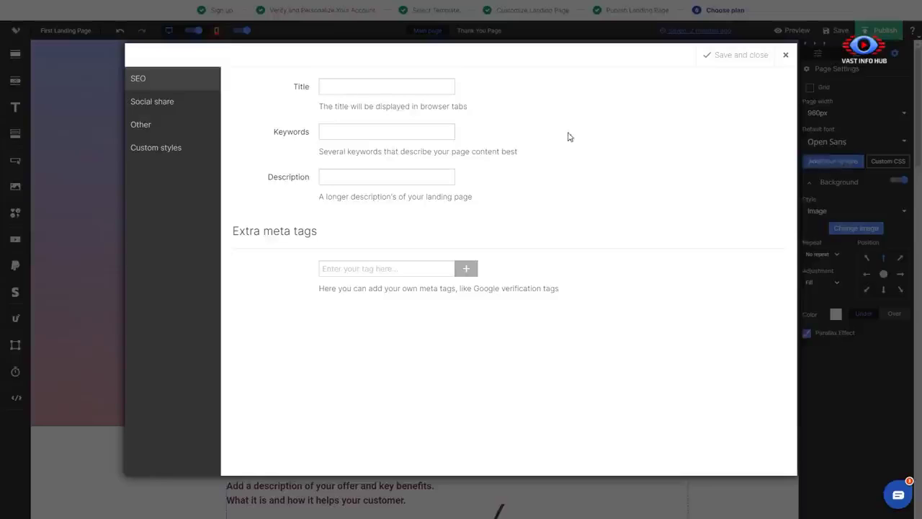
left_click(163, 101)
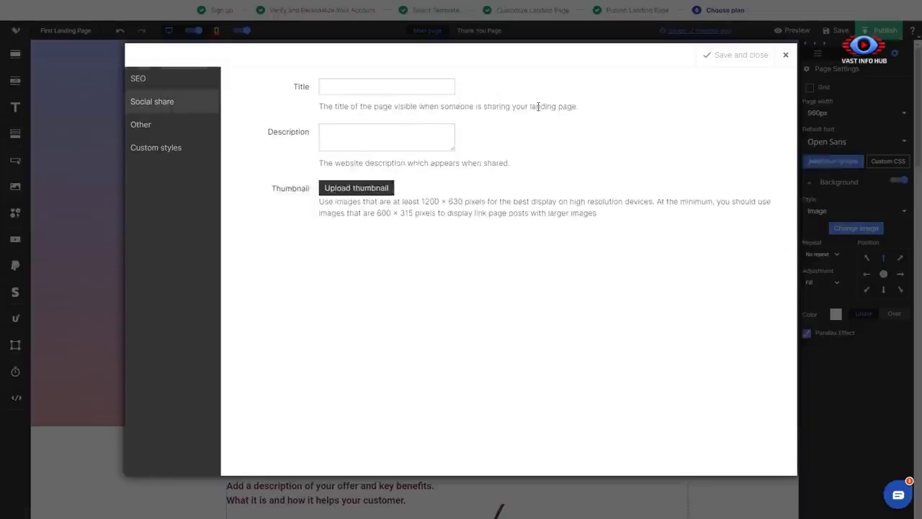
left_click(186, 127)
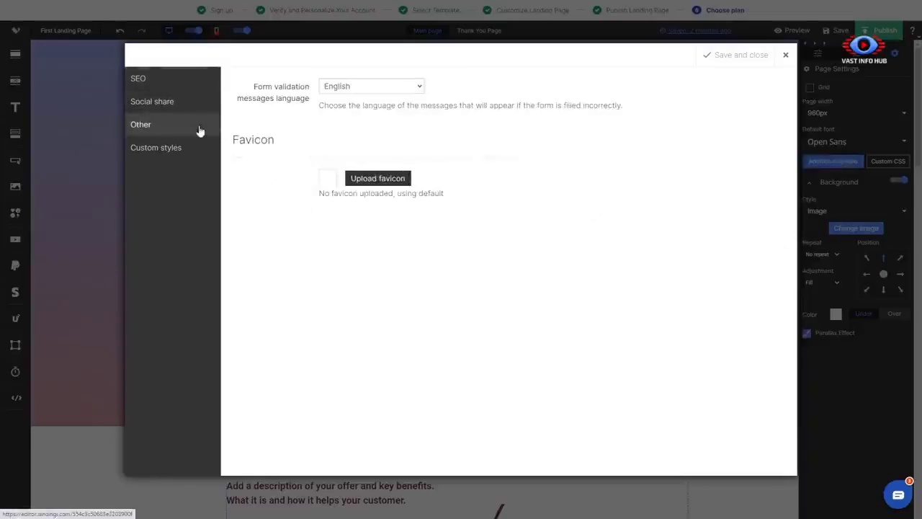
left_click(186, 155)
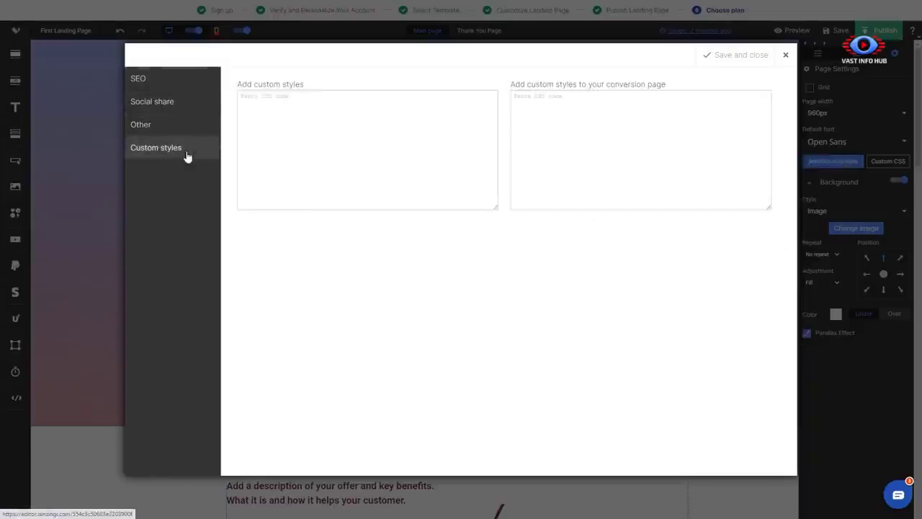
left_click(785, 61)
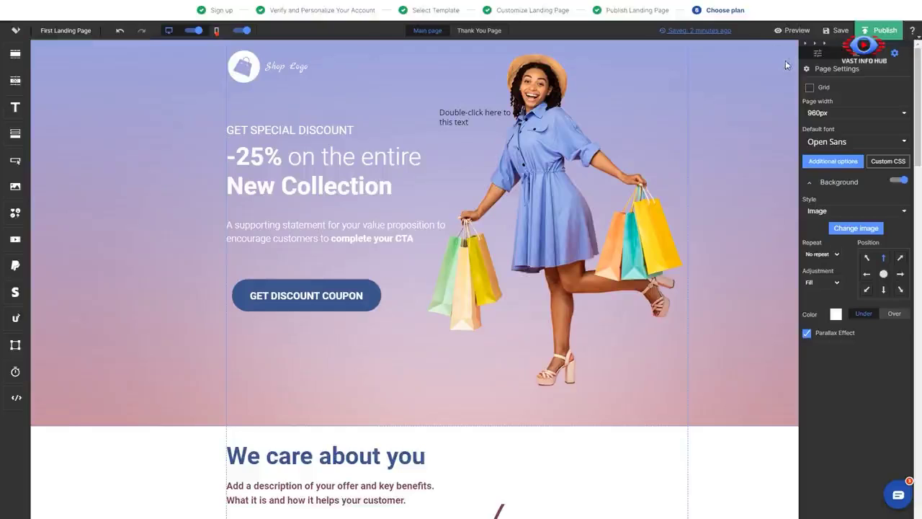
- Publish First Landing Page and go to its dashboard
left_click(886, 32)
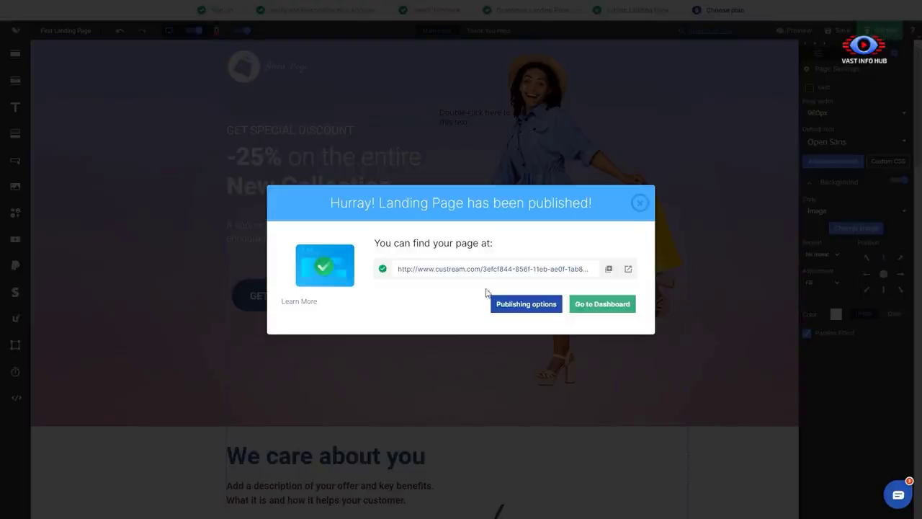
left_click(599, 303)
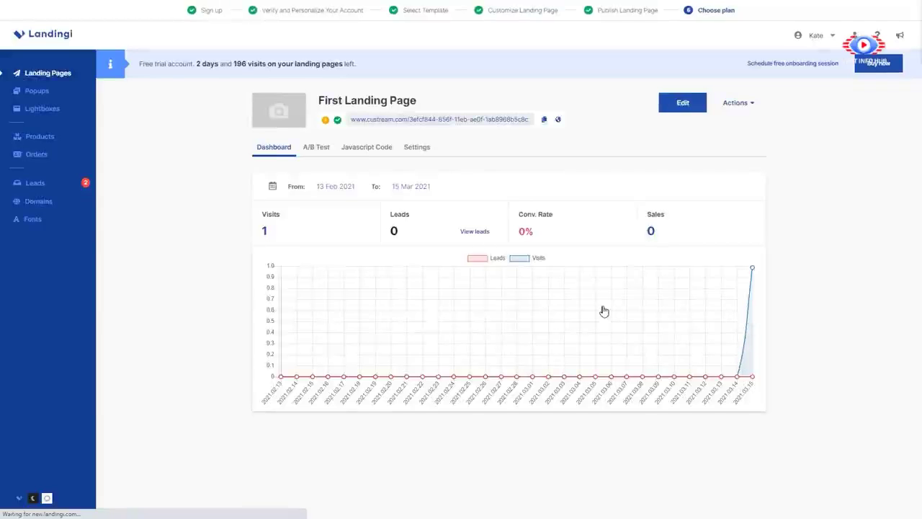